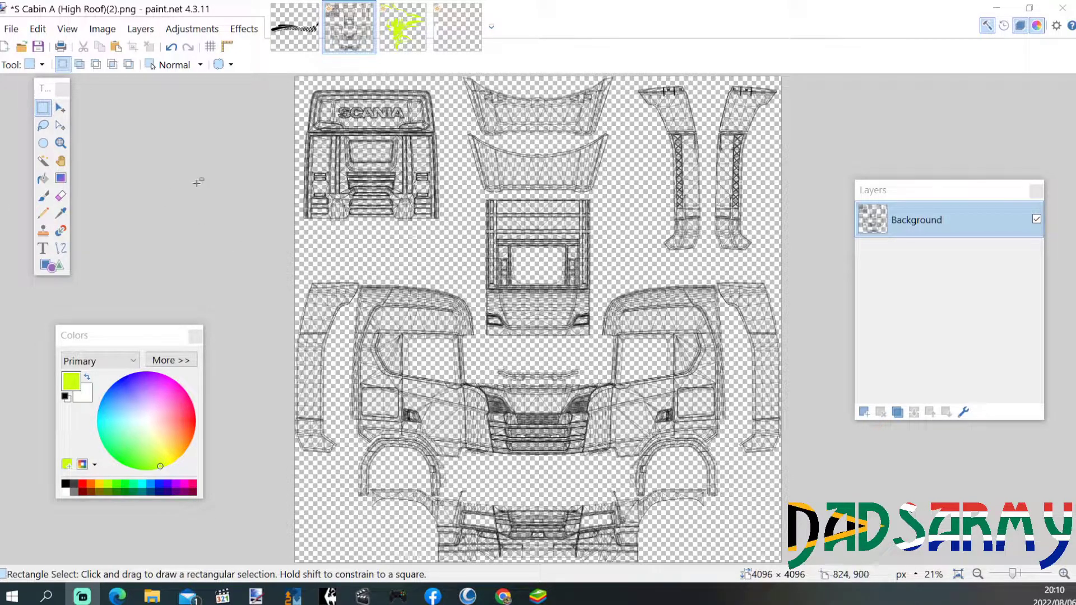
# Step: Glance at the pngegg decal, then Magic Wand-select the Cabin template's transparent background
pyautogui.click(415, 37)
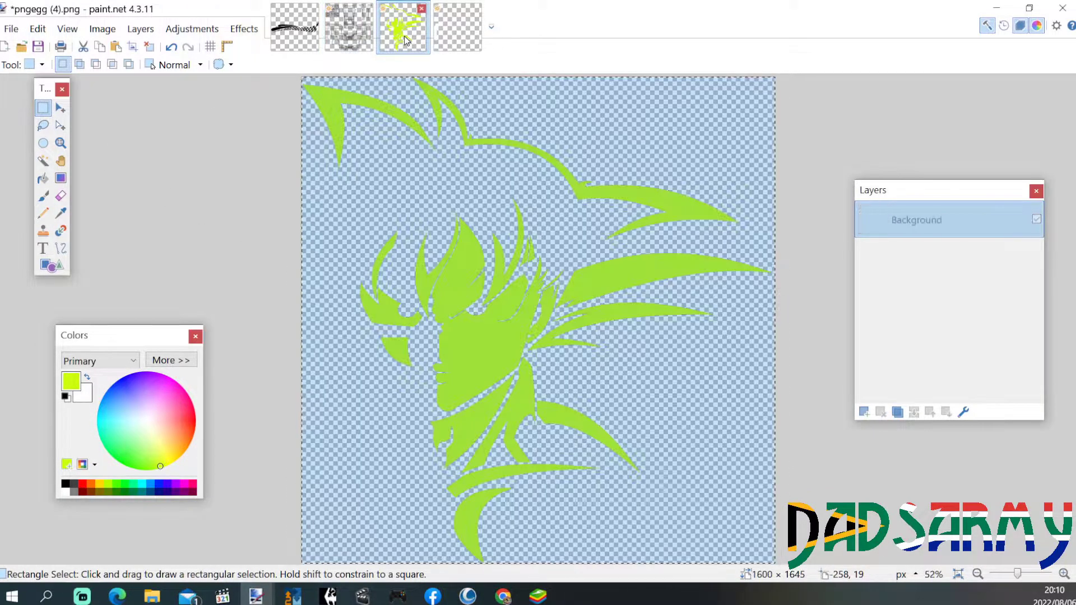
pyautogui.click(343, 32)
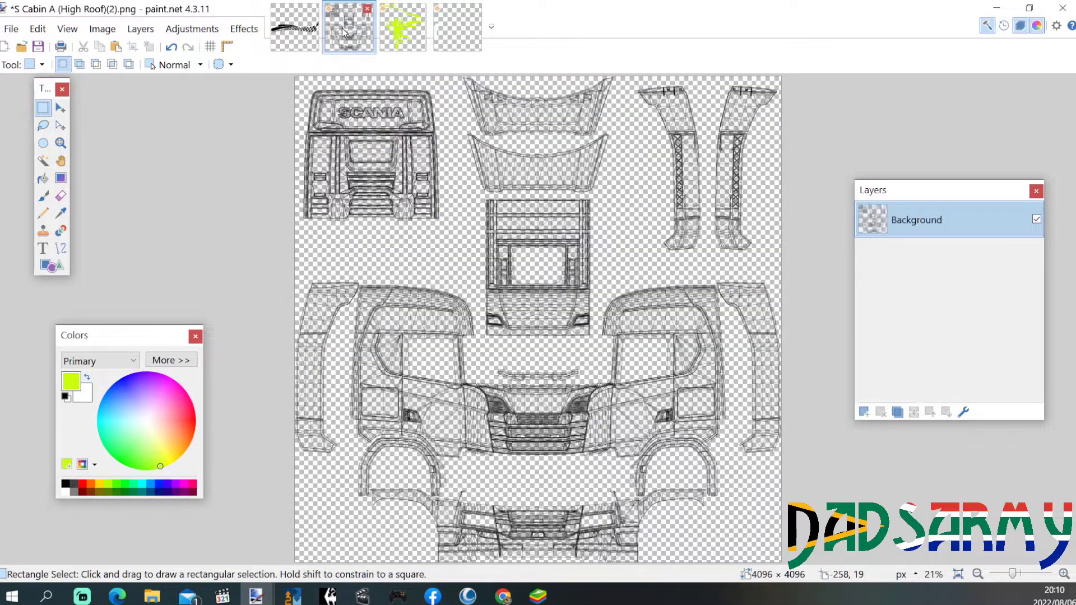
pyautogui.click(43, 165)
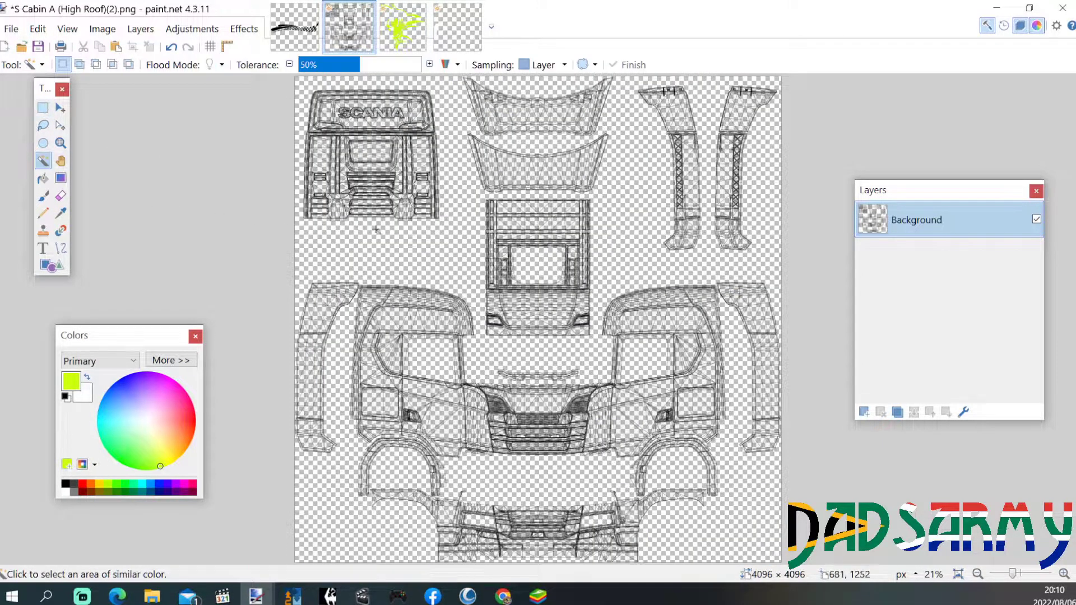
pyautogui.click(365, 247)
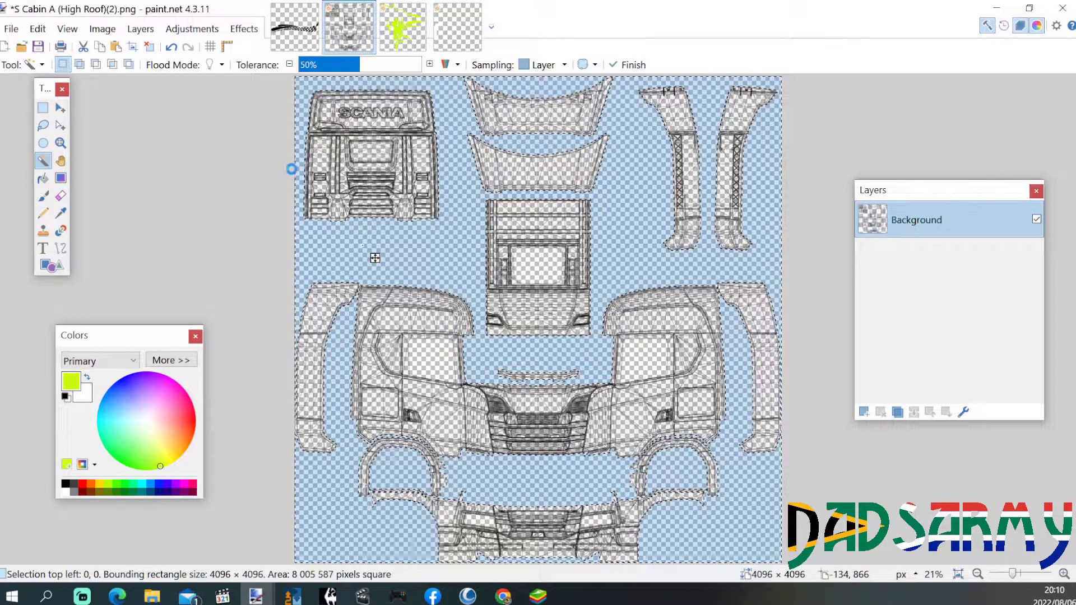
# Step: Create a new 4096 × 4096 image and paste the cabin template parts into it
pyautogui.click(8, 28)
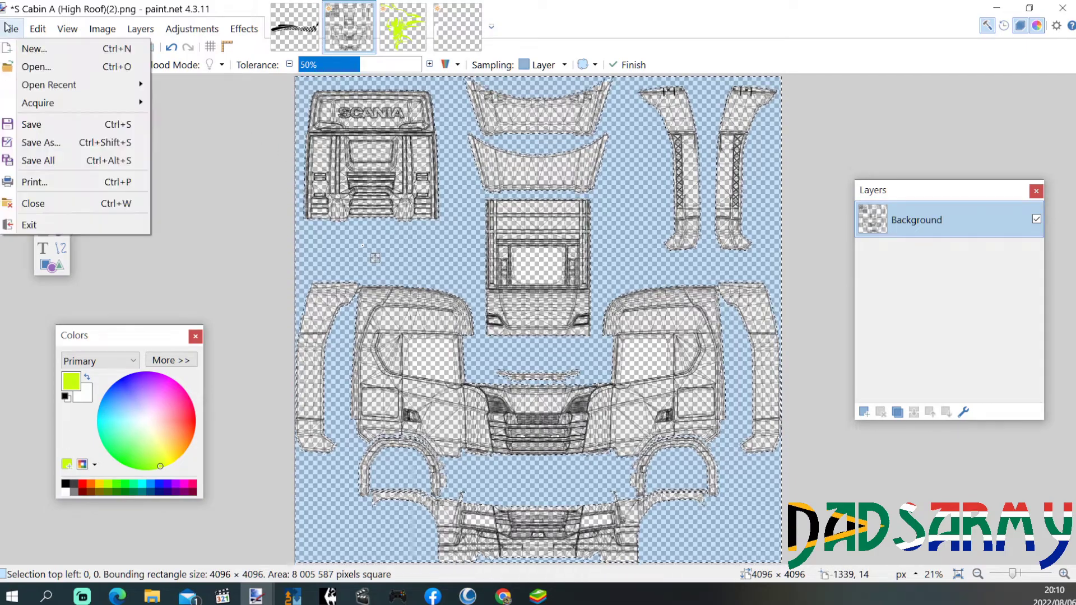
pyautogui.click(16, 49)
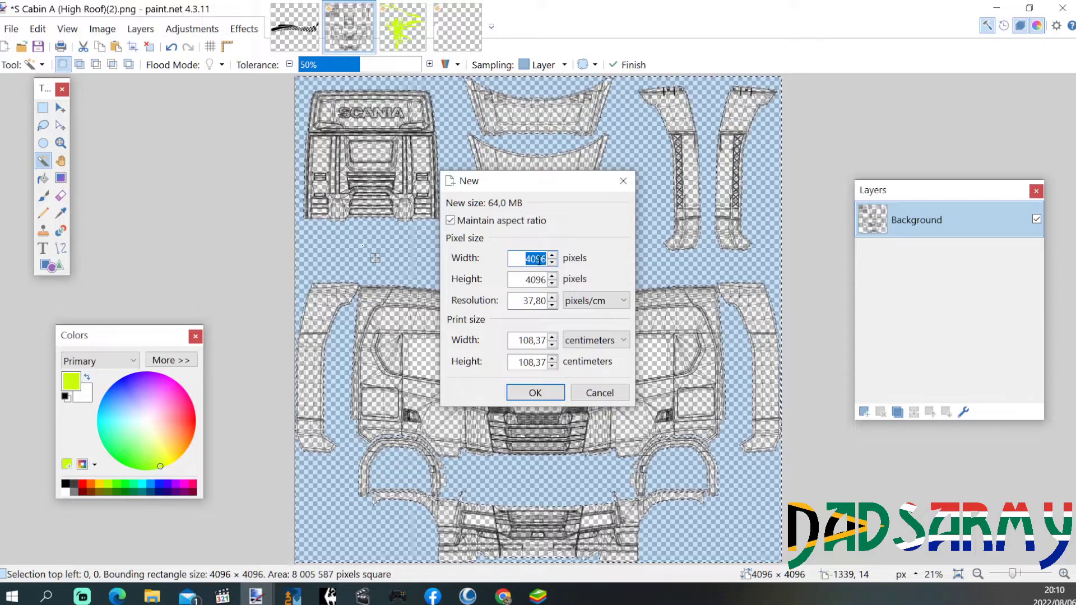
pyautogui.click(535, 393)
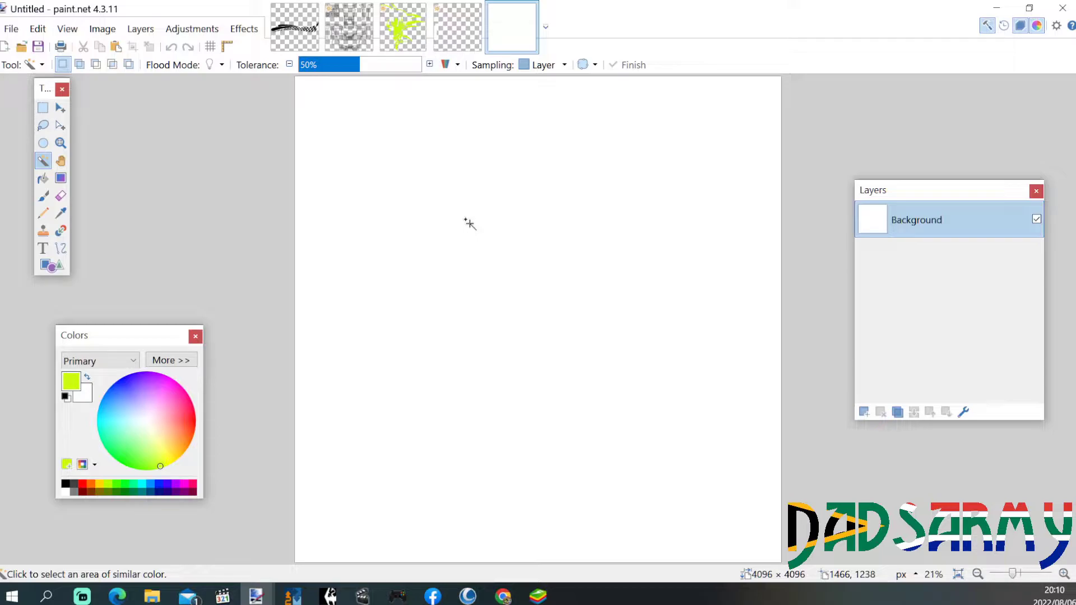
pyautogui.hotkey('ctrl', 'v')
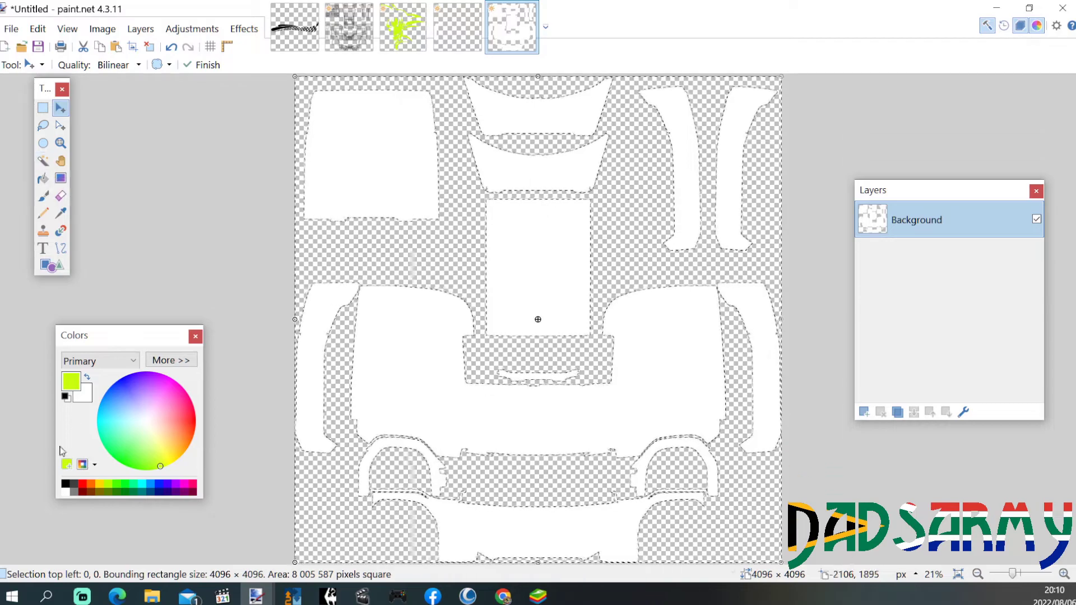
# Step: Fill the background around the white parts with solid black using the Paint Bucket
pyautogui.click(66, 485)
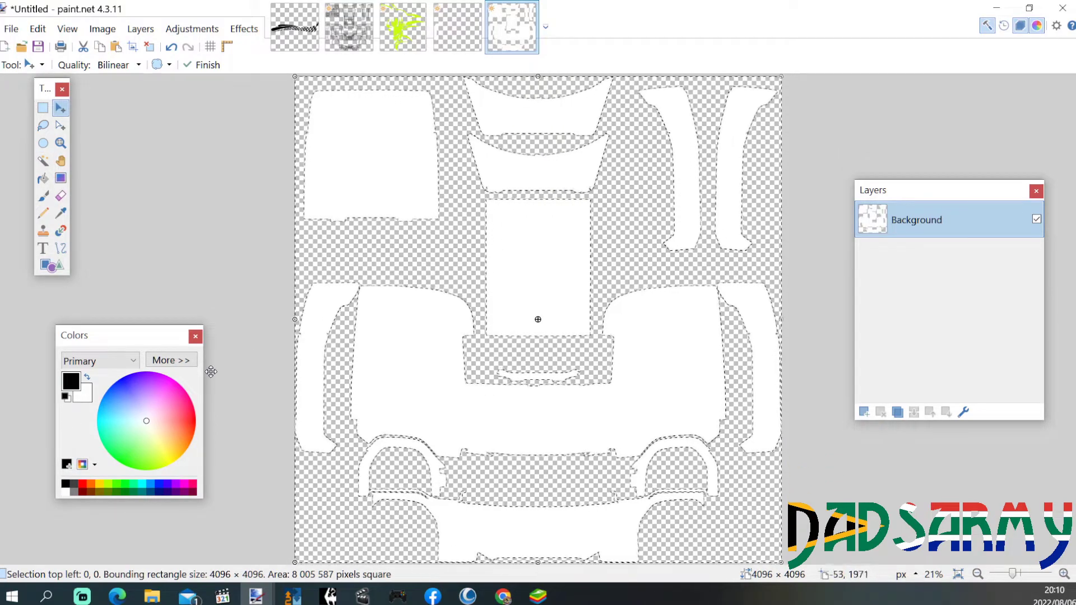
pyautogui.click(43, 178)
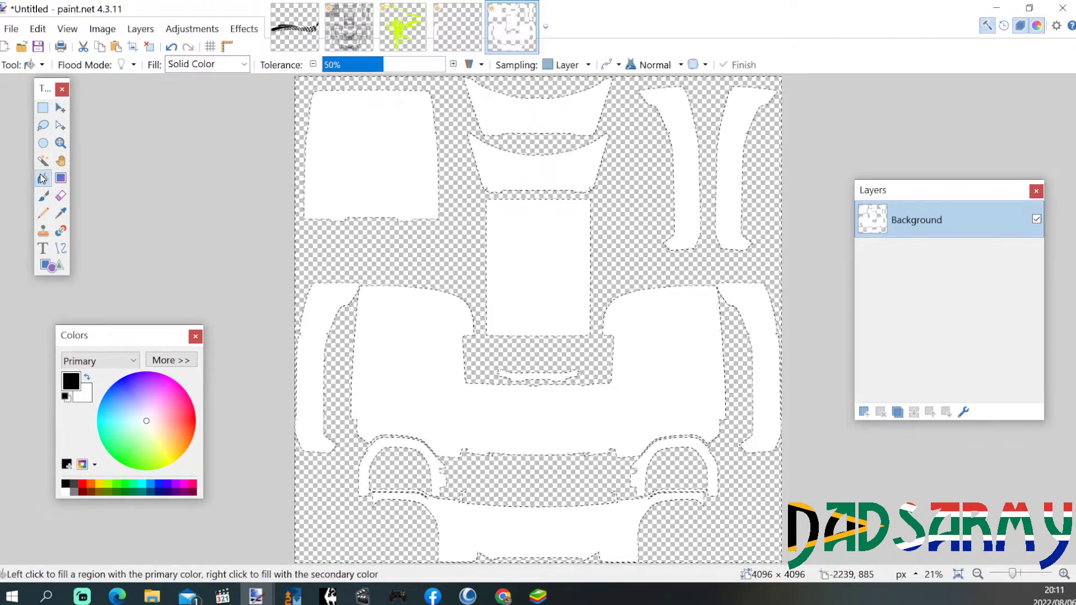
pyautogui.click(378, 246)
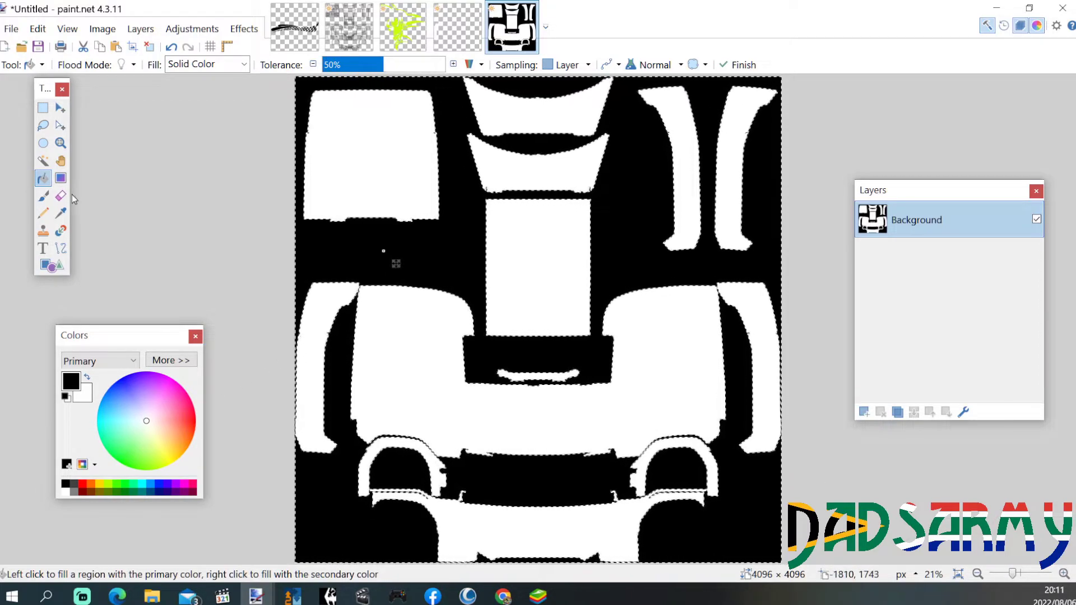
pyautogui.click(43, 162)
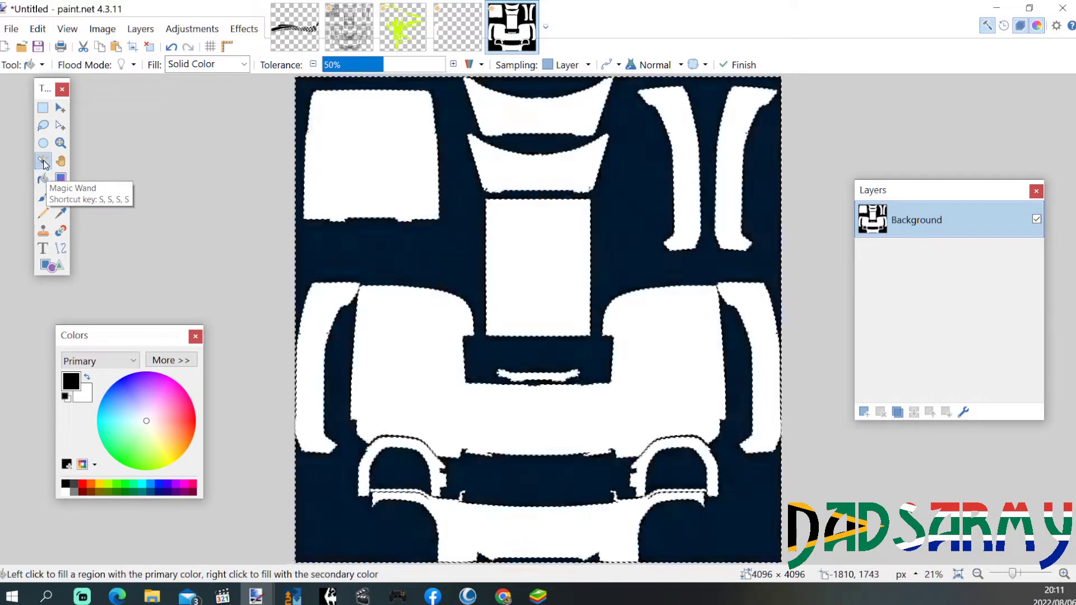
# Step: Put the left-edge white piece alone on new Layer 2, hiding Background, then return to the Cabin image
pyautogui.click(326, 303)
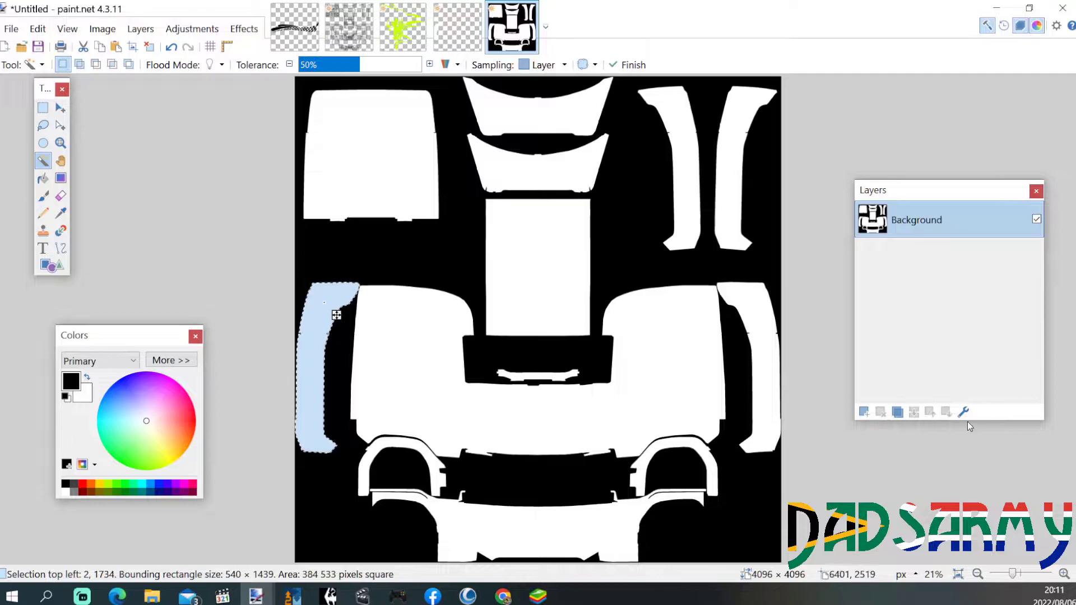
pyautogui.click(863, 413)
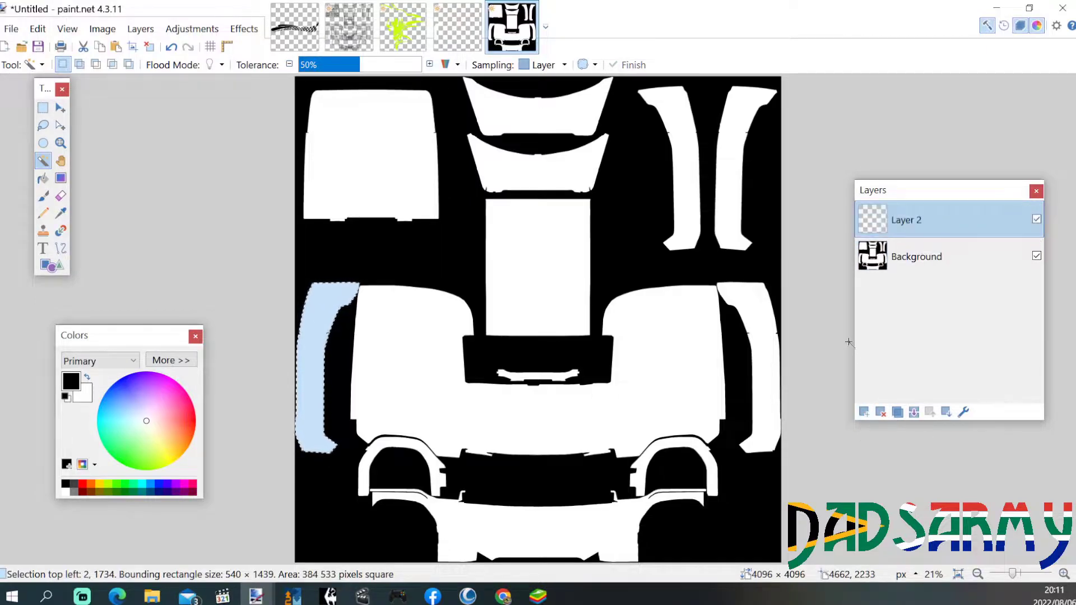
pyautogui.press('m')
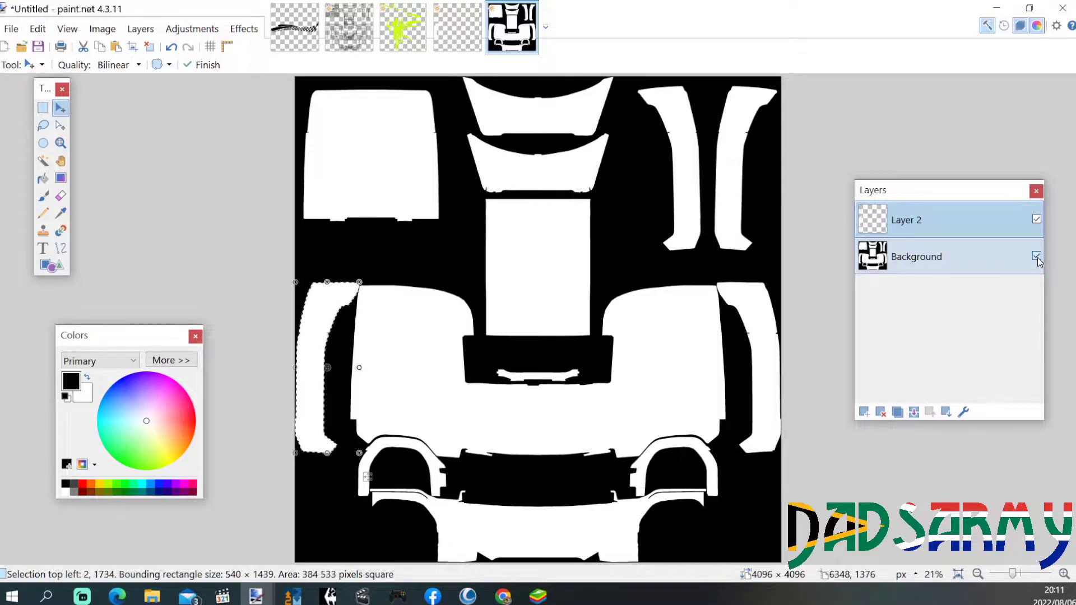
pyautogui.click(1037, 256)
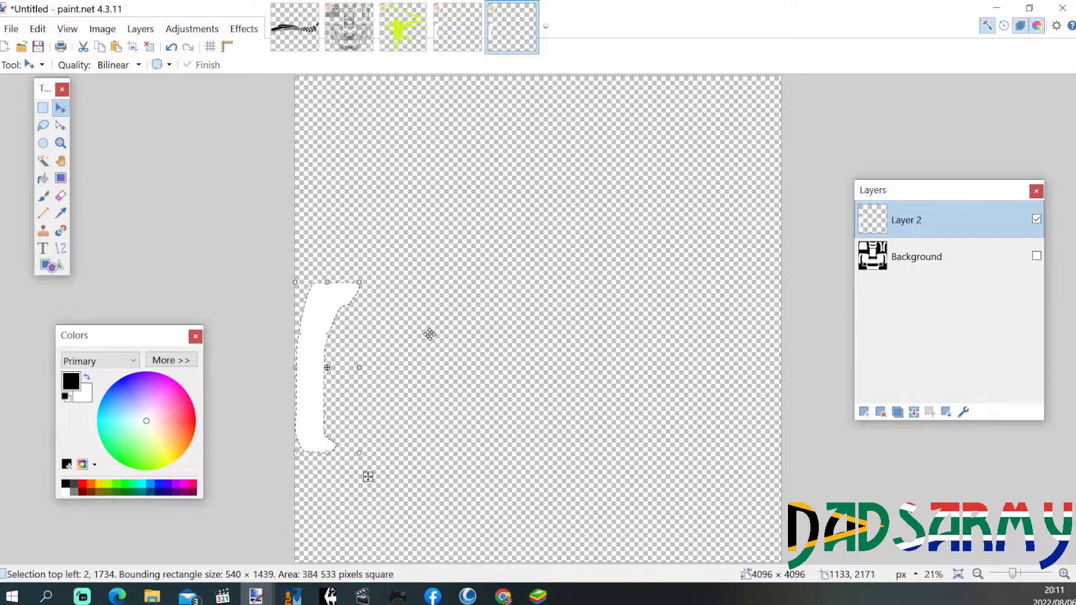
pyautogui.hotkey('ctrl', 'a')
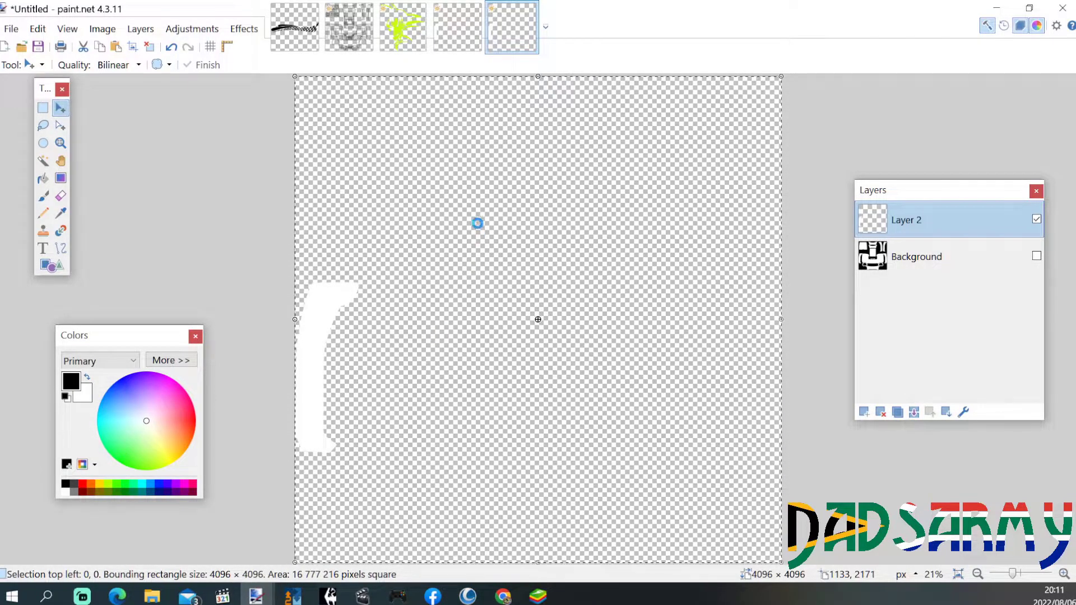
pyautogui.click(343, 32)
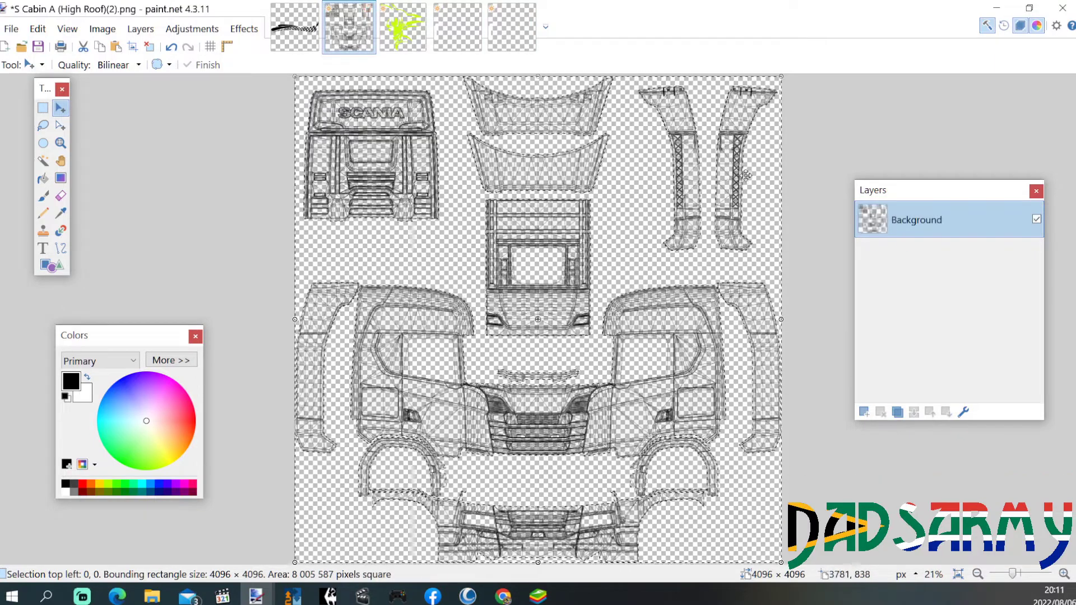
# Step: Paste the white piece onto a new layer above the template and toggle its visibility to compare
pyautogui.click(864, 414)
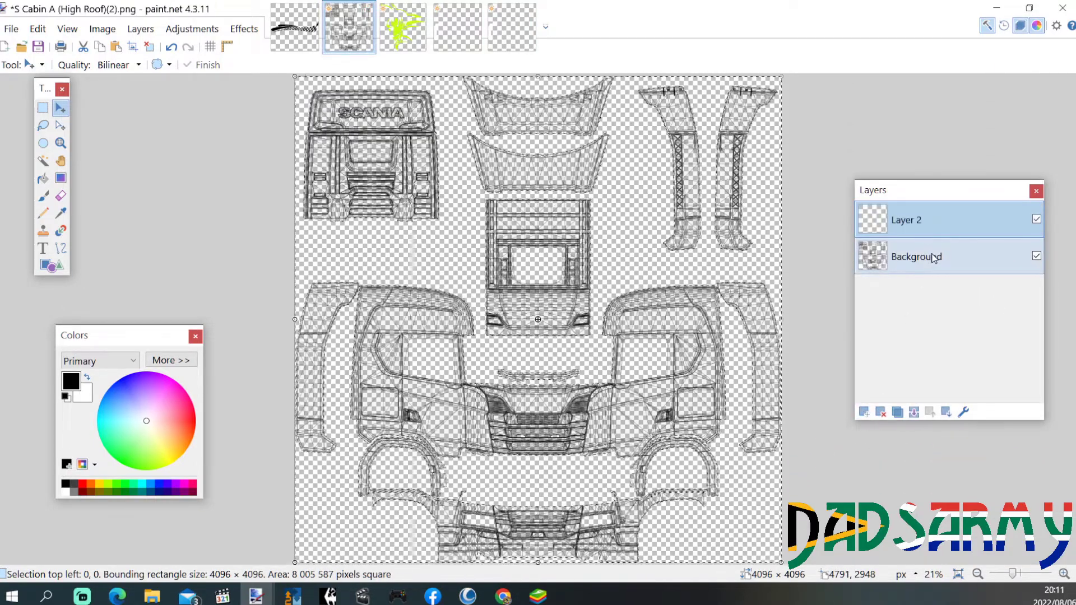
pyautogui.hotkey('ctrl', 'v')
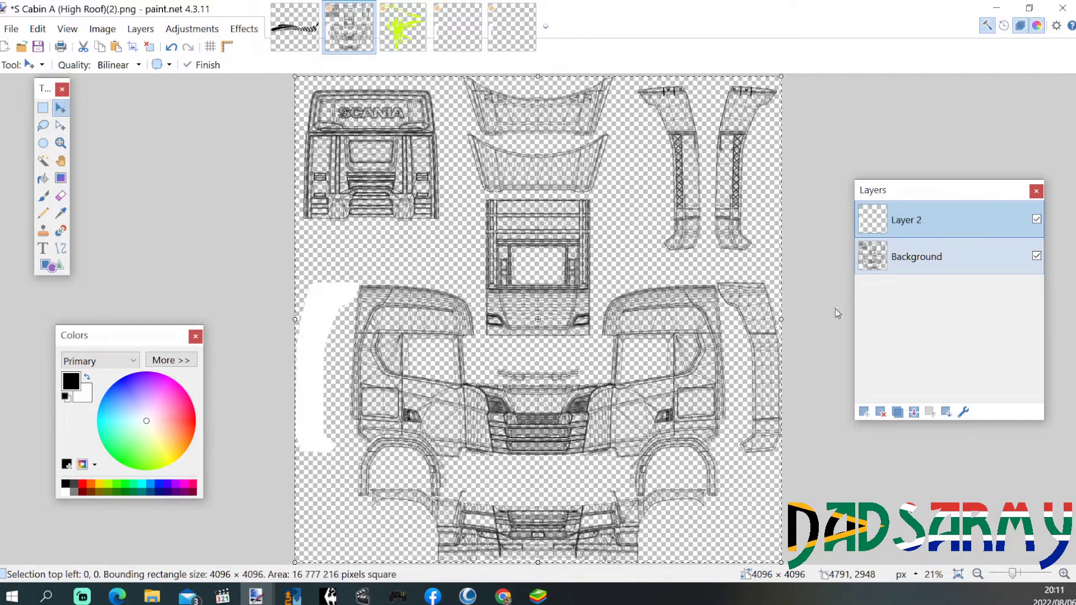
pyautogui.scroll(1, 335, 353)
pyautogui.scroll(4, 335, 353)
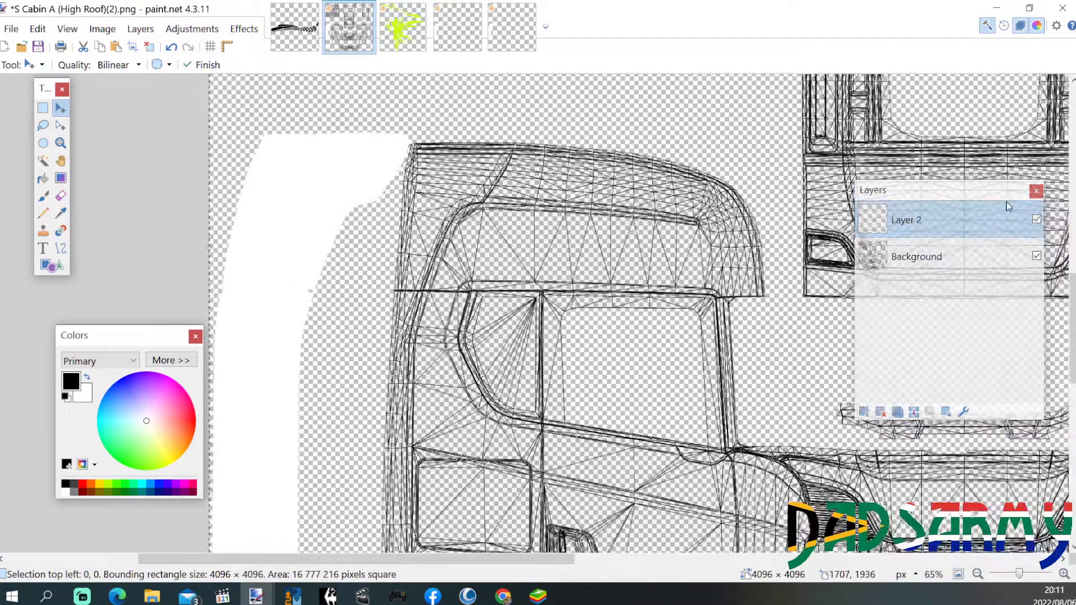
pyautogui.click(1036, 220)
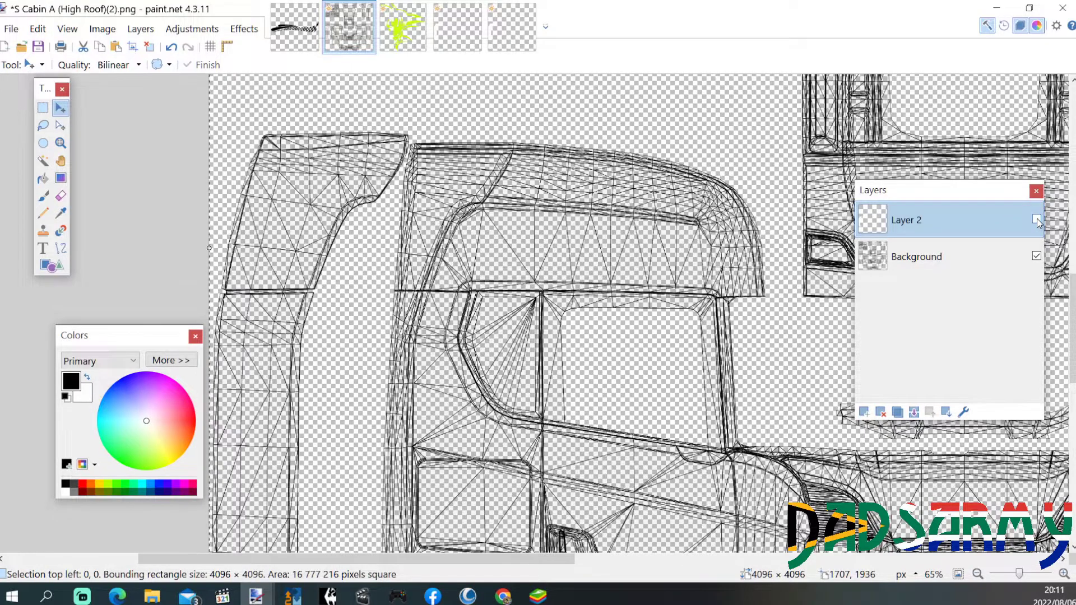
pyautogui.click(1036, 219)
pyautogui.click(1036, 219)
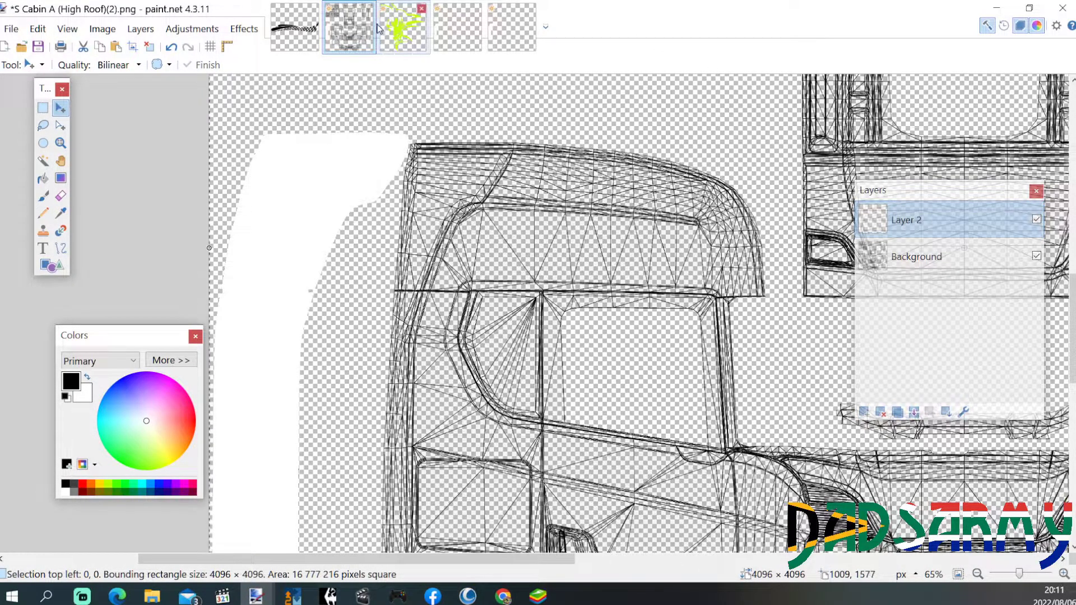
# Step: After checking the decal image, add empty Layer 3 and zoom to fit the whole texture
pyautogui.click(398, 27)
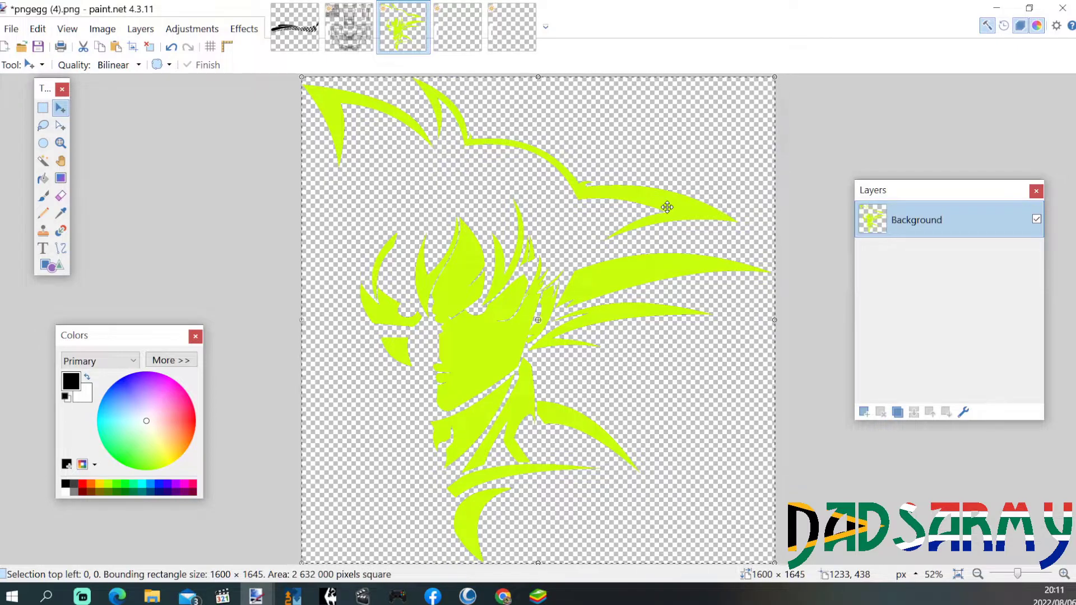
pyautogui.click(343, 41)
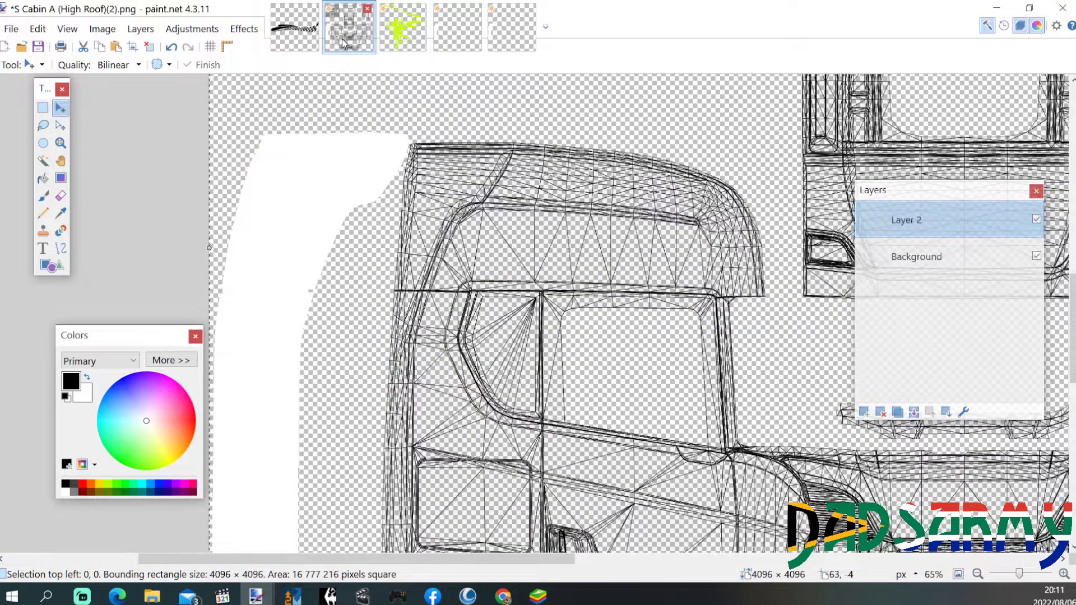
pyautogui.click(867, 412)
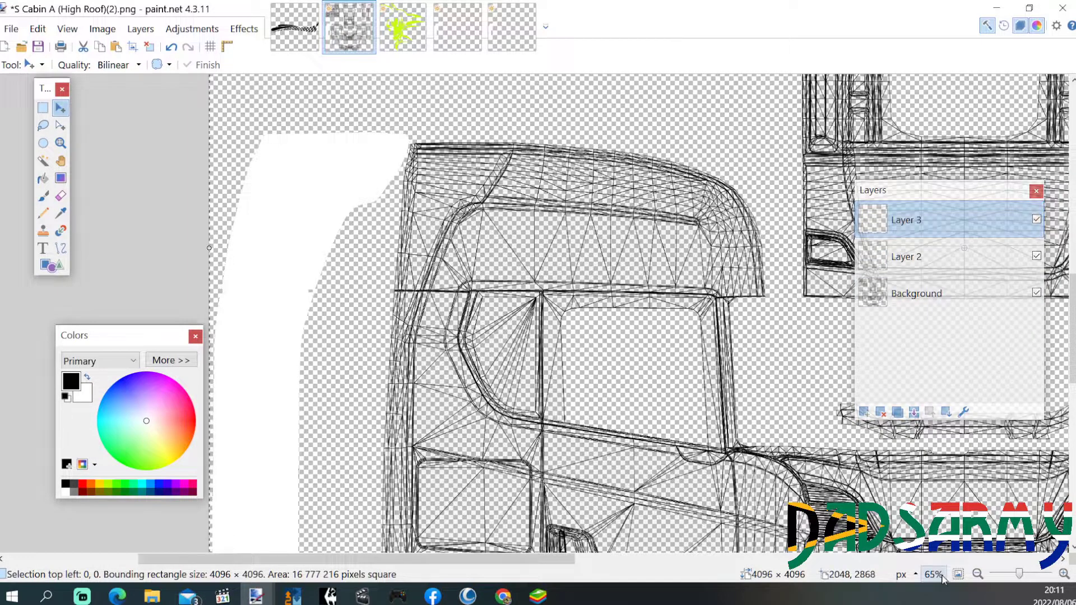
pyautogui.click(958, 574)
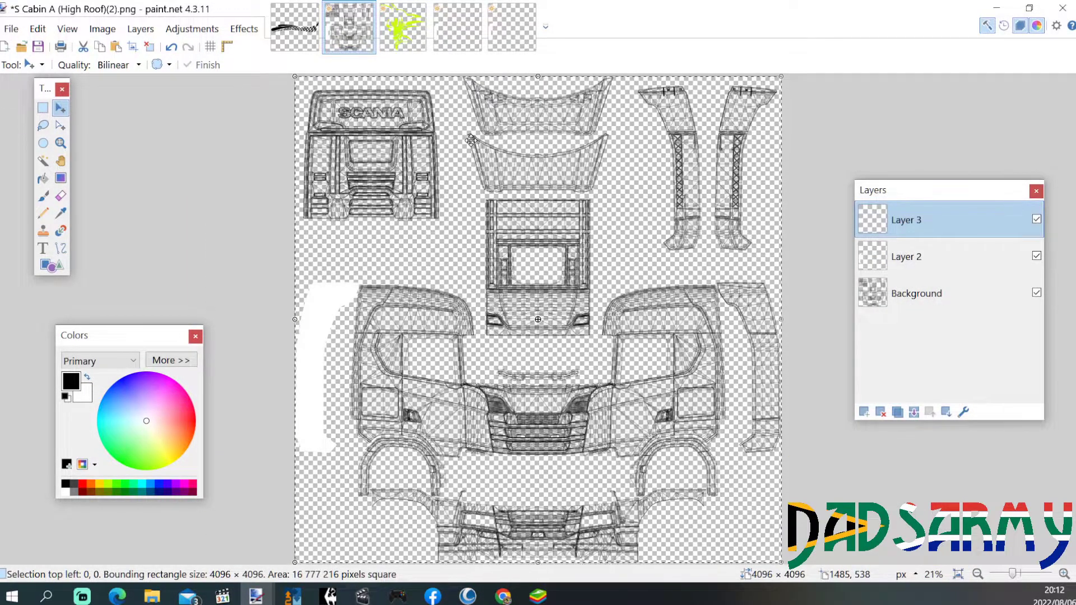
# Step: Paste the lime-green decal, scale it to 1217 × 1238, rotate 12.82°, and place it on the cab side
pyautogui.hotkey('ctrl', 'v')
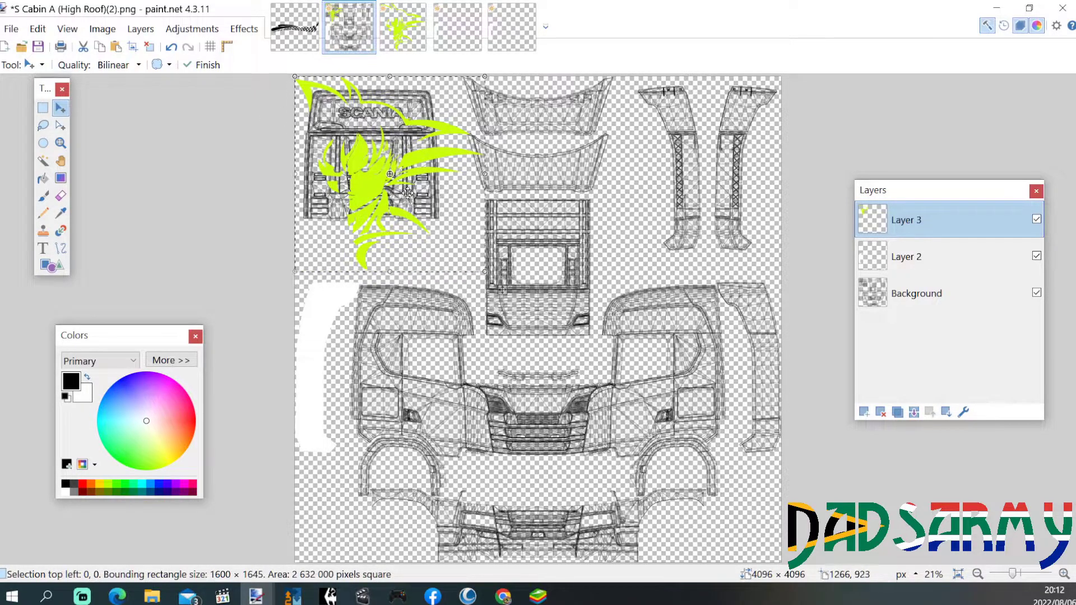
pyautogui.moveTo(371, 164); pyautogui.dragTo(381, 377)
pyautogui.scroll(3, 660, 474)
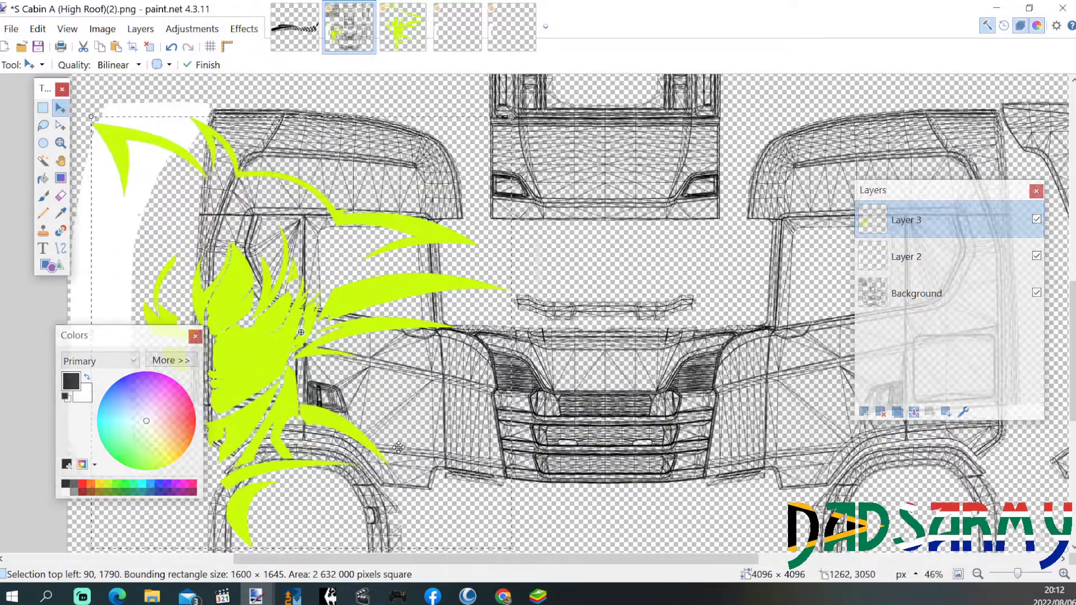
pyautogui.moveTo(614, 559); pyautogui.dragTo(509, 560)
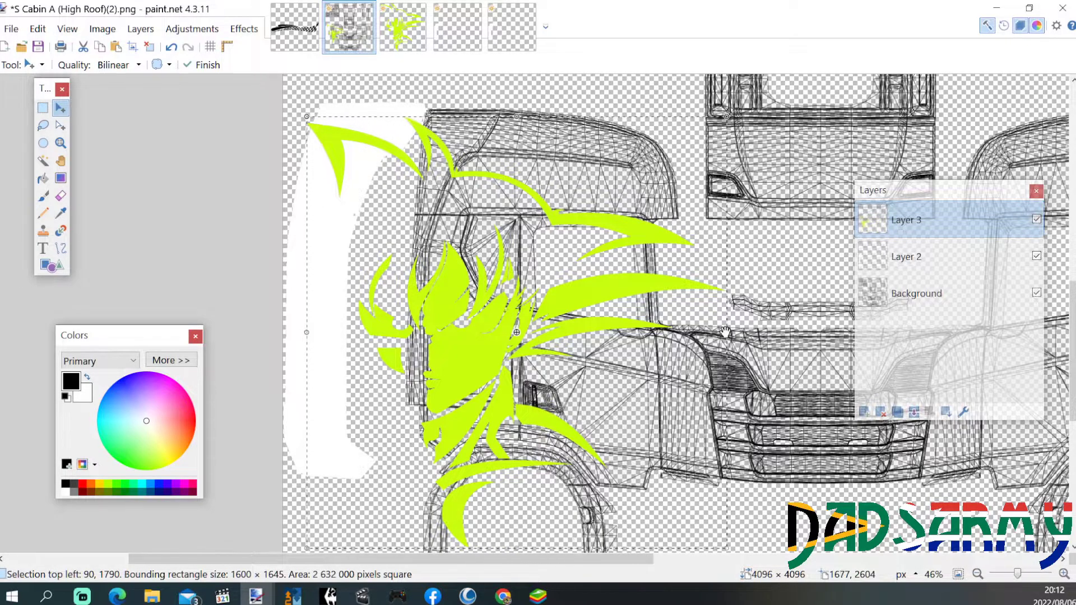
pyautogui.moveTo(726, 332); pyautogui.dragTo(542, 331)
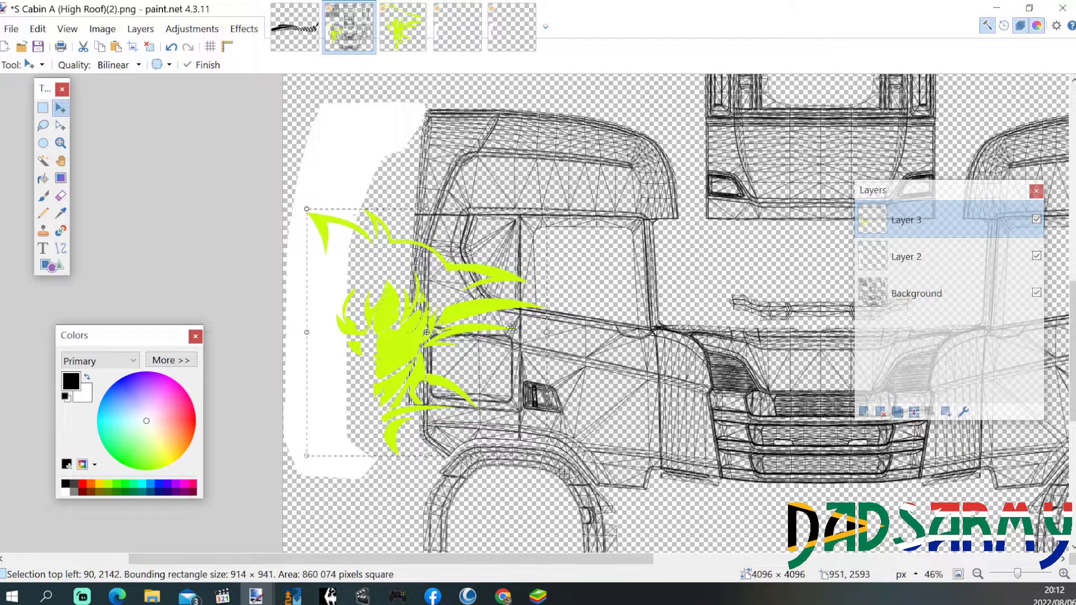
pyautogui.moveTo(409, 314); pyautogui.dragTo(440, 326)
pyautogui.moveTo(605, 353); pyautogui.dragTo(632, 372)
pyautogui.moveTo(442, 267); pyautogui.dragTo(448, 248)
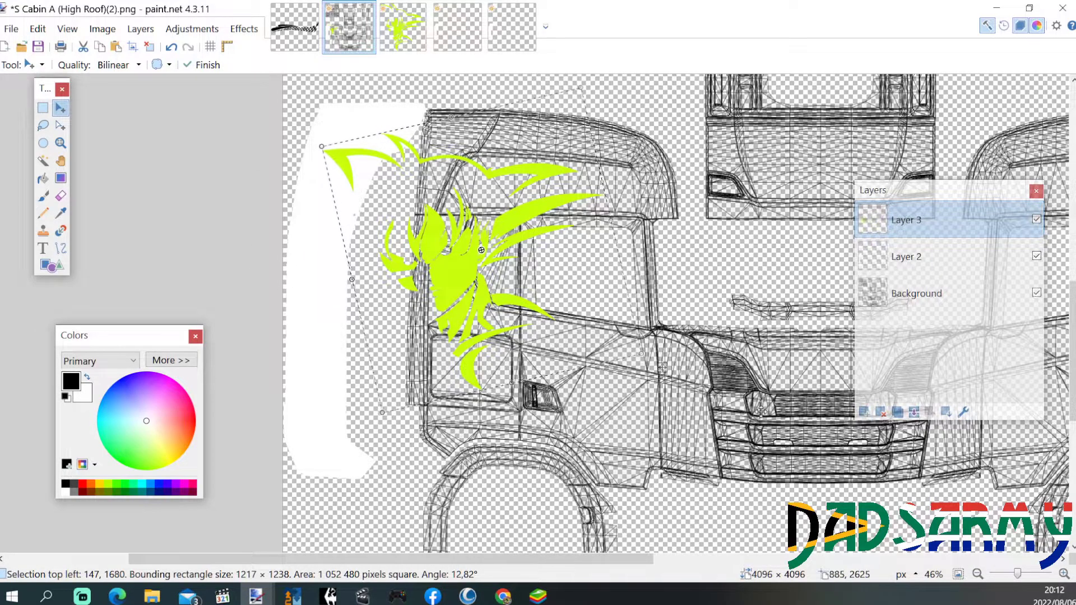
# Step: Select the white deflector strip on Layer 2 with the Magic Wand
pyautogui.click(895, 268)
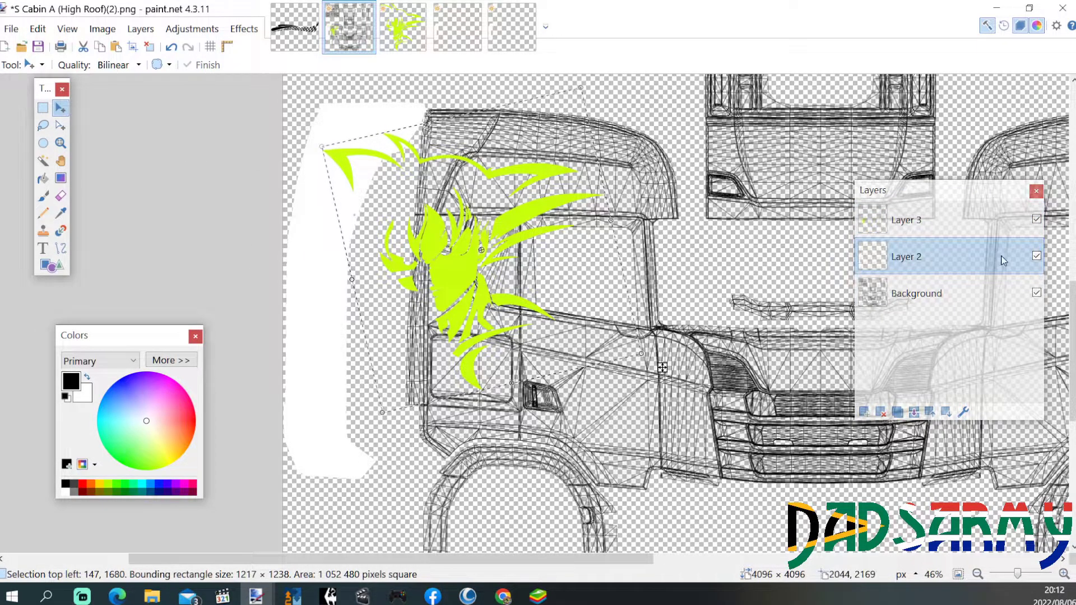
pyautogui.click(42, 161)
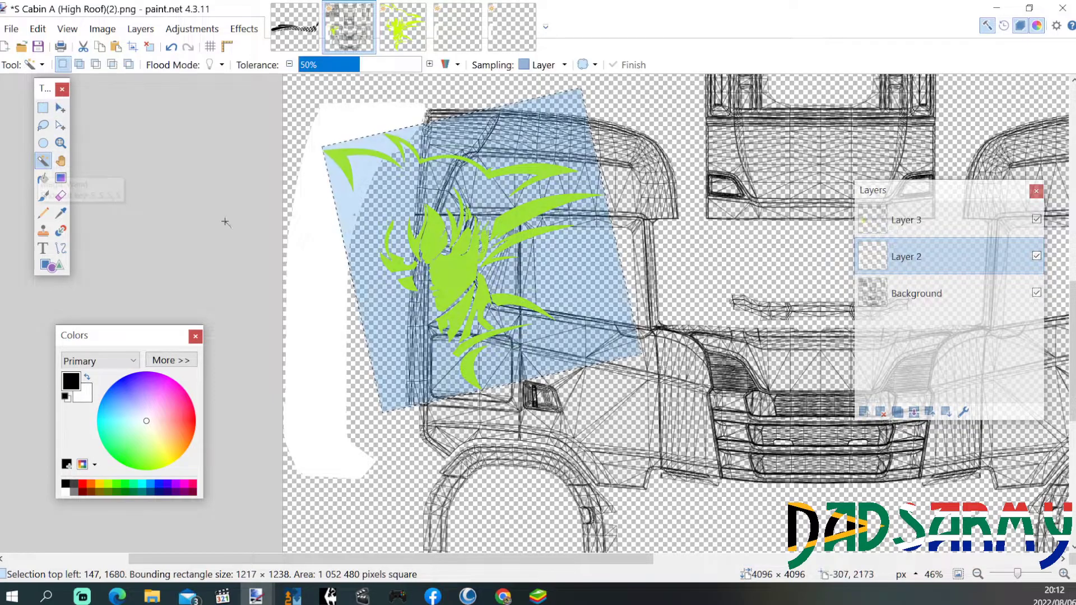
pyautogui.click(299, 247)
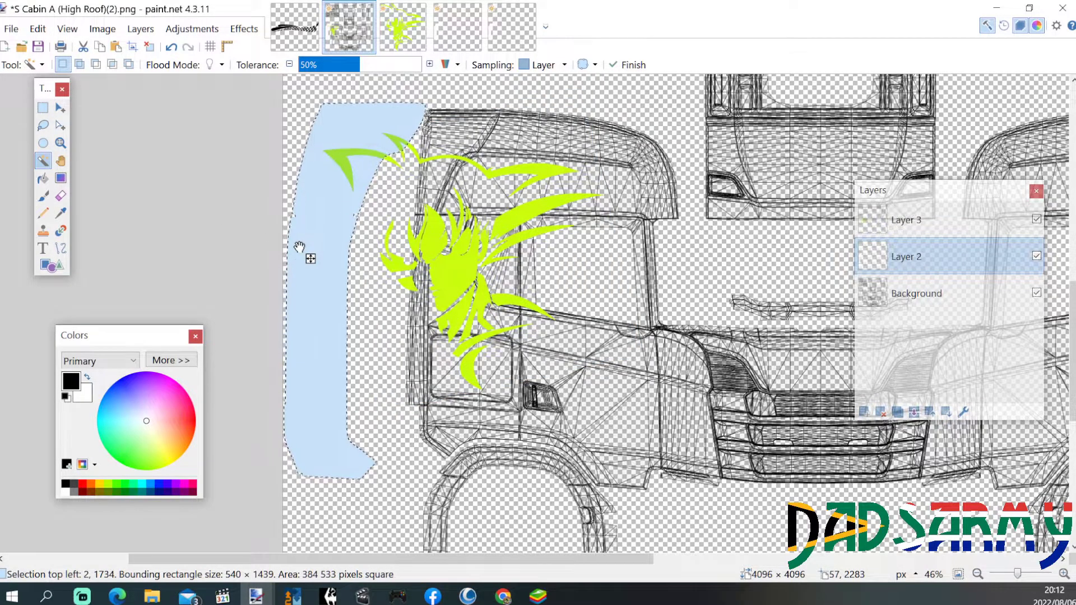
# Step: Shift the white strip right with arrow nudges and a drag so it lies beneath the decal
pyautogui.click(61, 109)
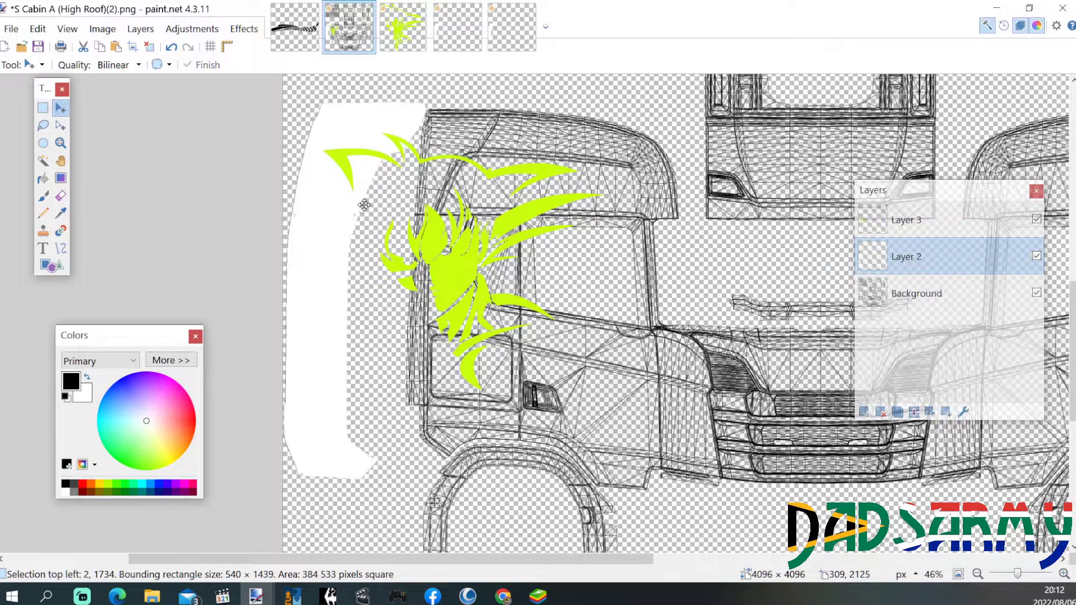
pyautogui.press('Right')
pyautogui.press('Right')
pyautogui.press('Right')
pyautogui.press('Right')
pyautogui.press('Right')
pyautogui.press('Right')
pyautogui.press('Right')
pyautogui.press('Right')
pyautogui.press('Right')
pyautogui.press('Right')
pyautogui.press('Right')
pyautogui.press('Right')
pyautogui.press('Right')
pyautogui.press('Right')
pyautogui.press('Right')
pyautogui.press('Right')
pyautogui.press('Right')
pyautogui.press('Right')
pyautogui.press('Right')
pyautogui.press('Right')
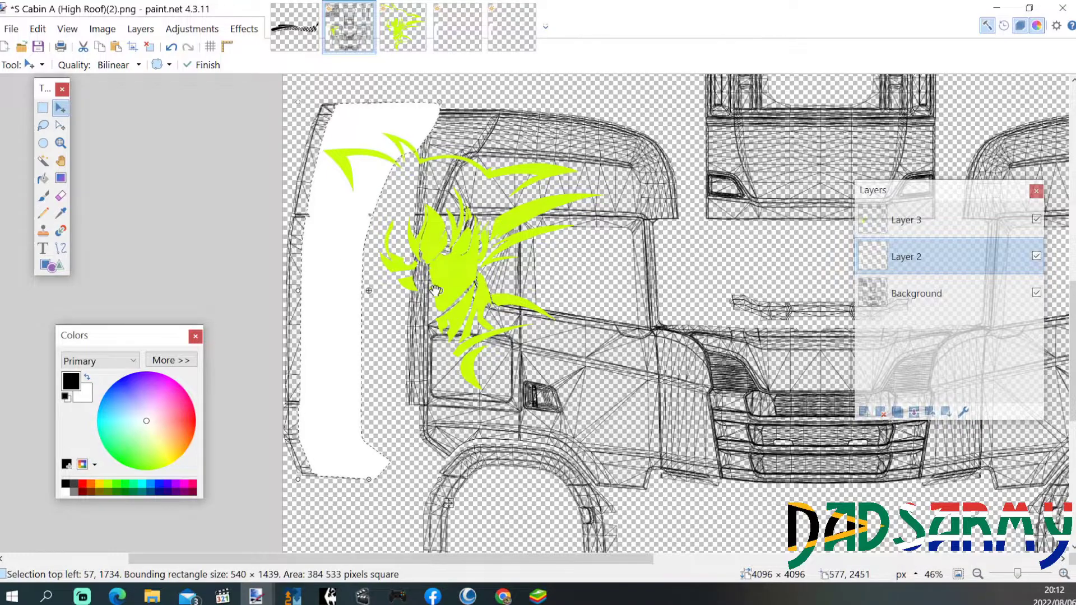
pyautogui.scroll(3, 434, 290)
pyautogui.scroll(-3, 435, 291)
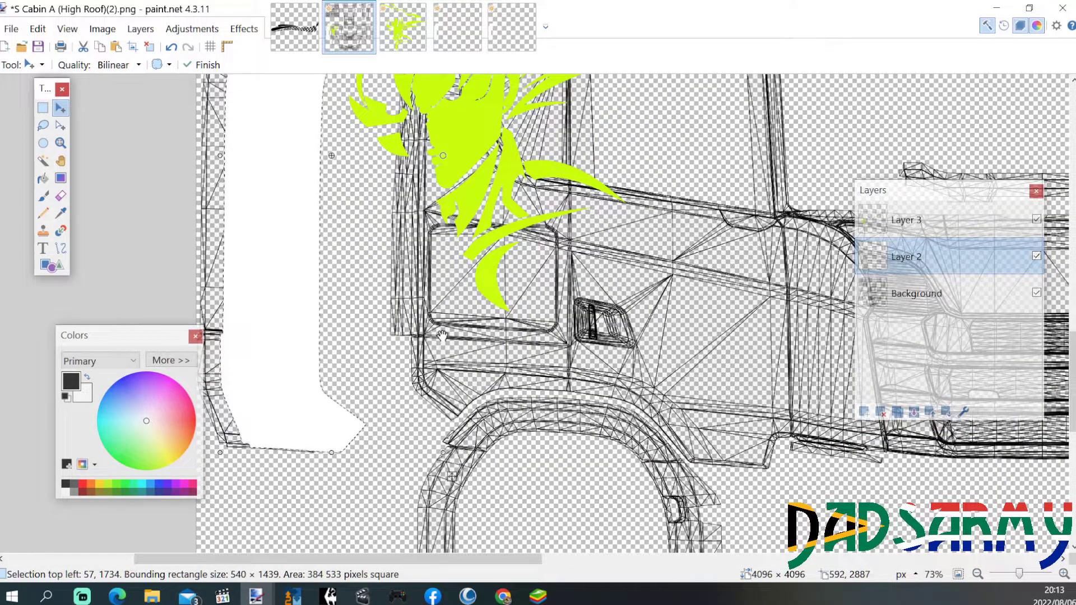
pyautogui.press('Right')
pyautogui.press('Right')
pyautogui.press('Right')
pyautogui.press('Right')
pyautogui.press('Right')
pyautogui.press('Right')
pyautogui.press('Right')
pyautogui.press('Right')
pyautogui.press('Right')
pyautogui.press('Right')
pyautogui.press('Right')
pyautogui.press('Right')
pyautogui.press('Right')
pyautogui.press('Right')
pyautogui.press('Right')
pyautogui.press('Right')
pyautogui.press('Right')
pyautogui.press('Right')
pyautogui.press('Right')
pyautogui.press('Right')
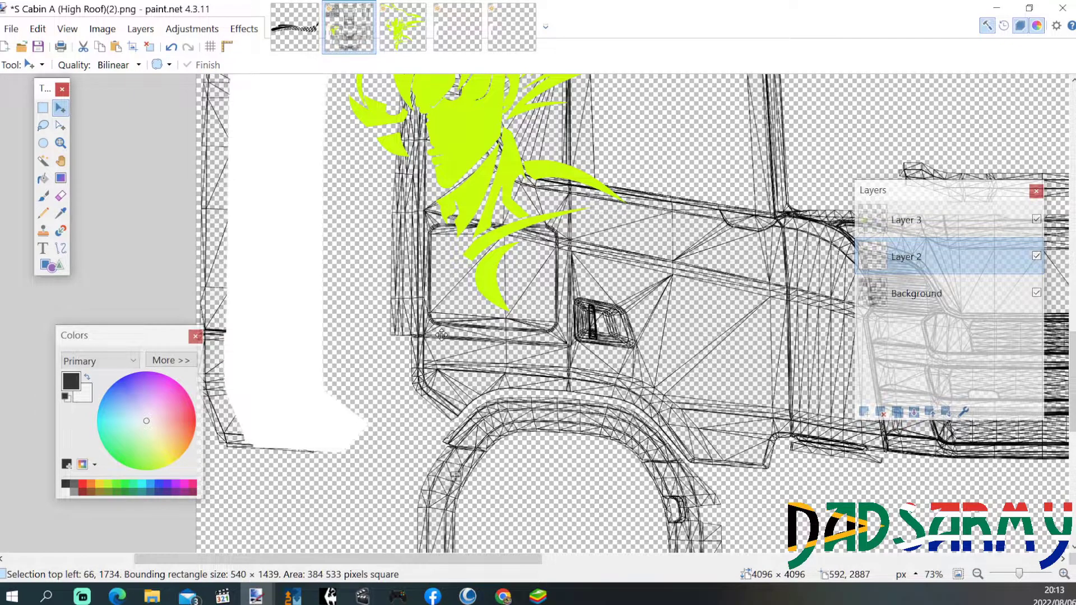
pyautogui.press('Right')
pyautogui.press('Right')
pyautogui.press('Right')
pyautogui.press('Right')
pyautogui.press('Right')
pyautogui.press('Right')
pyautogui.press('Right')
pyautogui.press('Right')
pyautogui.press('Right')
pyautogui.press('Right')
pyautogui.press('Right')
pyautogui.press('Right')
pyautogui.press('Right')
pyautogui.press('Right')
pyautogui.press('Right')
pyautogui.press('Right')
pyautogui.press('Right')
pyautogui.press('Right')
pyautogui.press('Right')
pyautogui.press('Right')
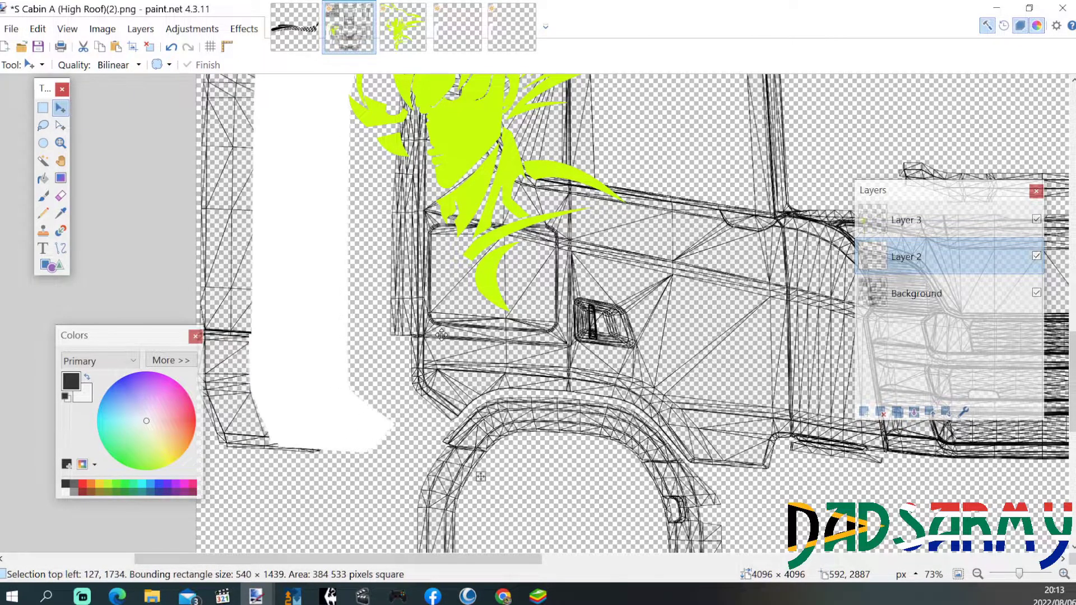
pyautogui.press('Right')
pyautogui.press('Right')
pyautogui.press('Right')
pyautogui.press('Right')
pyautogui.press('Right')
pyautogui.press('Right')
pyautogui.press('Right')
pyautogui.press('Right')
pyautogui.press('Right')
pyautogui.press('Right')
pyautogui.press('Right')
pyautogui.press('Right')
pyautogui.press('Right')
pyautogui.press('Right')
pyautogui.press('Right')
pyautogui.press('Right')
pyautogui.press('Right')
pyautogui.press('Right')
pyautogui.press('Right')
pyautogui.press('Right')
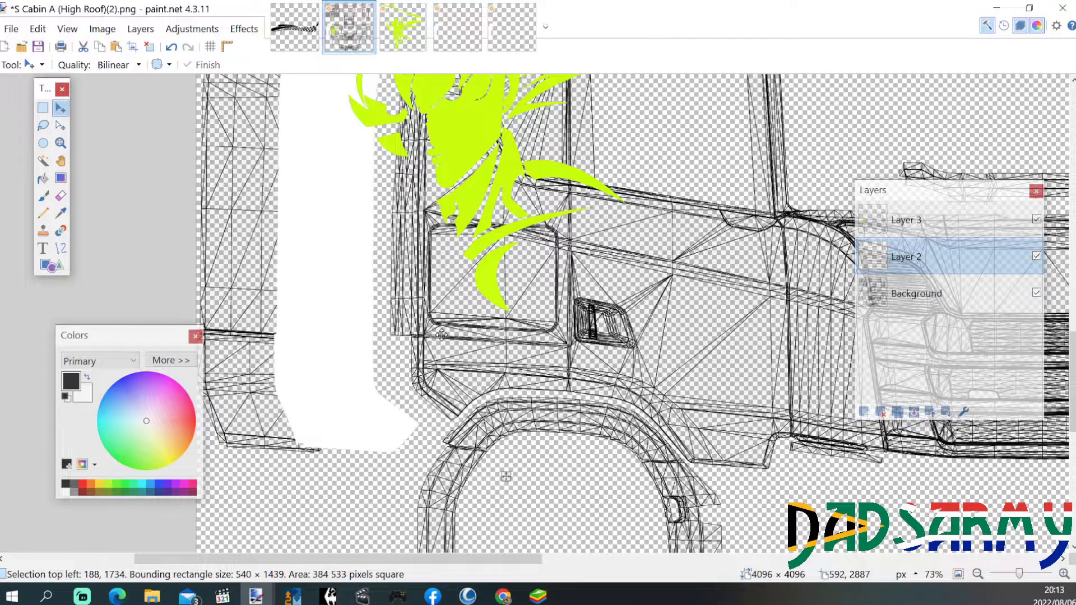
pyautogui.moveTo(511, 476); pyautogui.dragTo(550, 476)
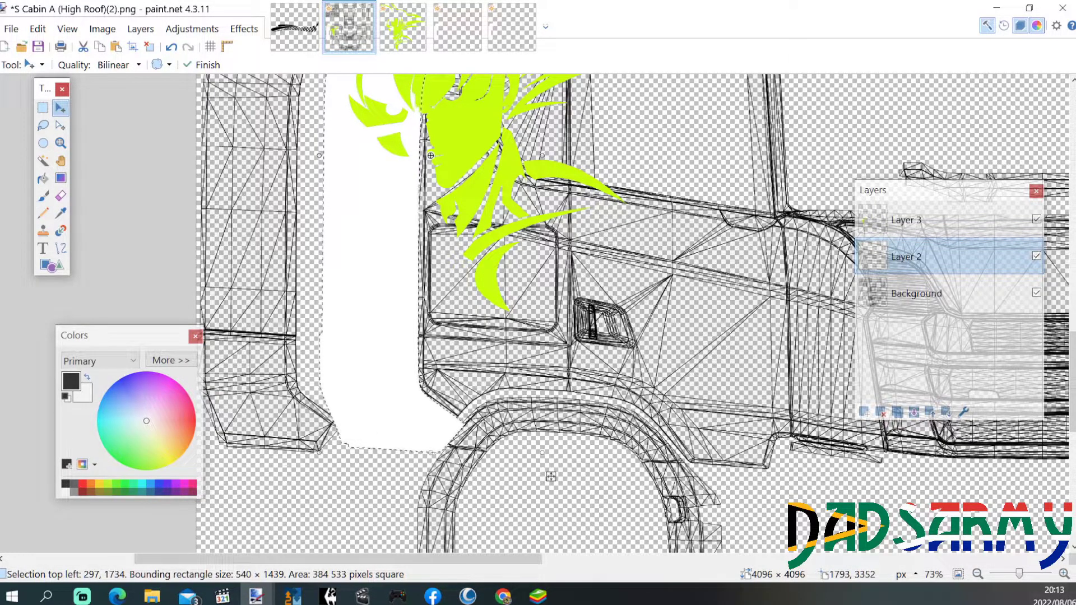
pyautogui.click(959, 575)
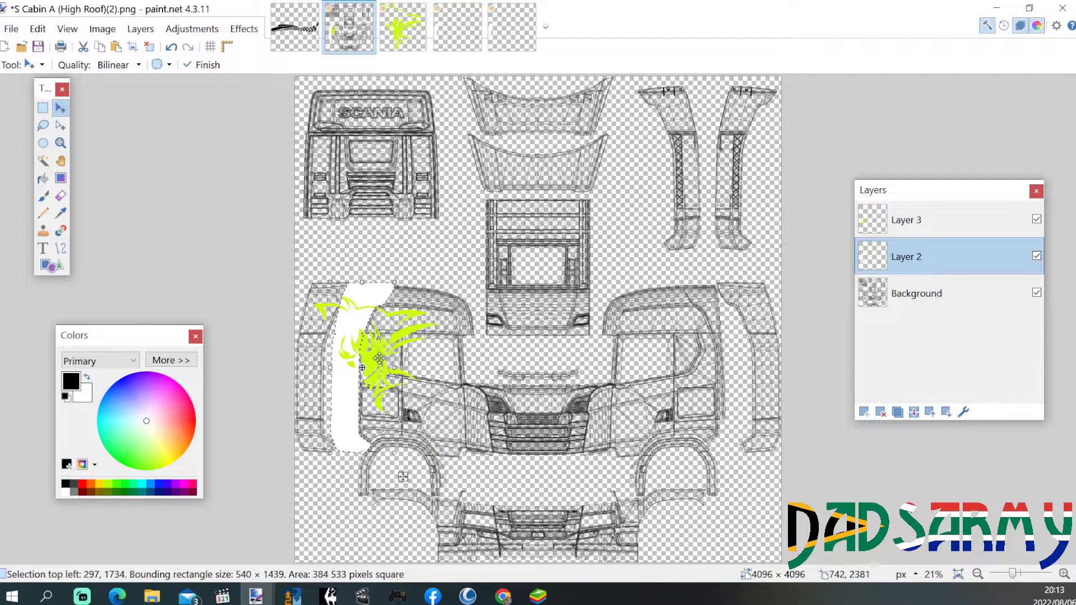
pyautogui.scroll(2, 406, 493)
pyautogui.scroll(1, 374, 357)
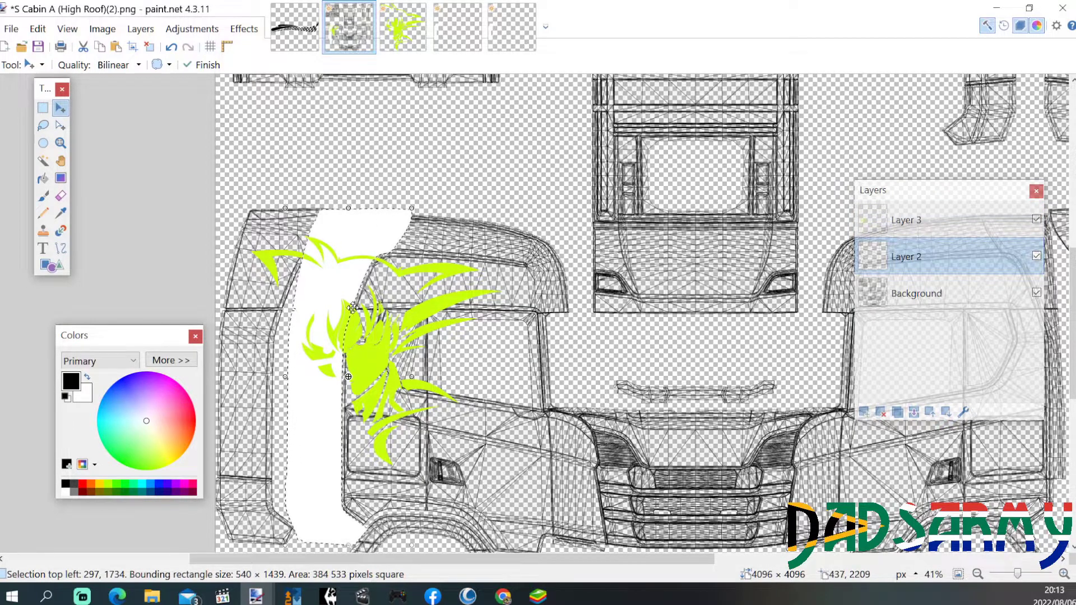
# Step: Add a new Layer 4 above Layer 3 for the cropped decal and hide the full decal on Layer 3
pyautogui.click(915, 221)
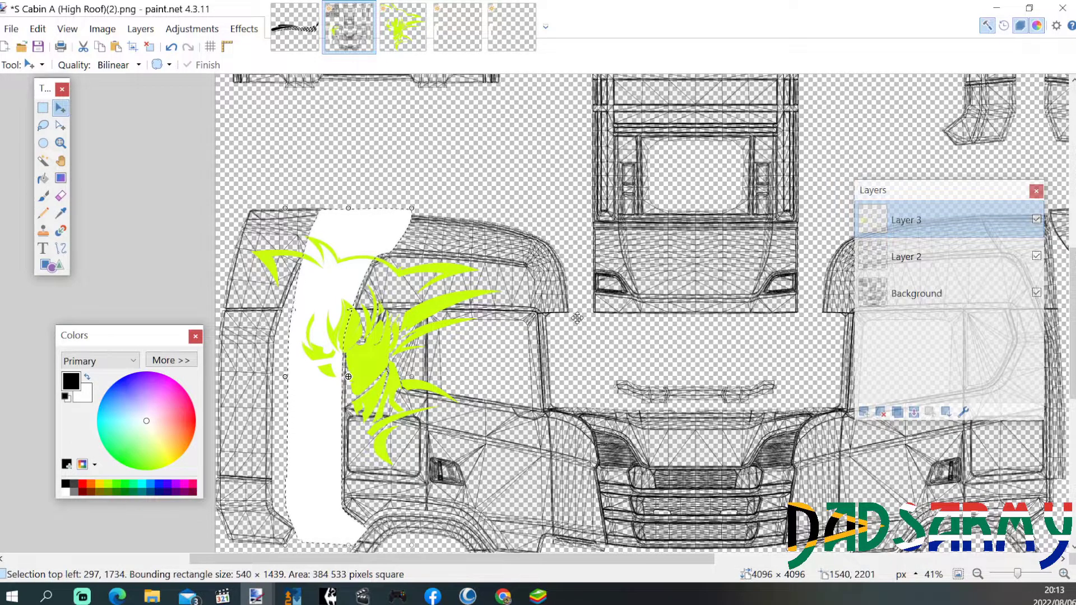
pyautogui.click(864, 412)
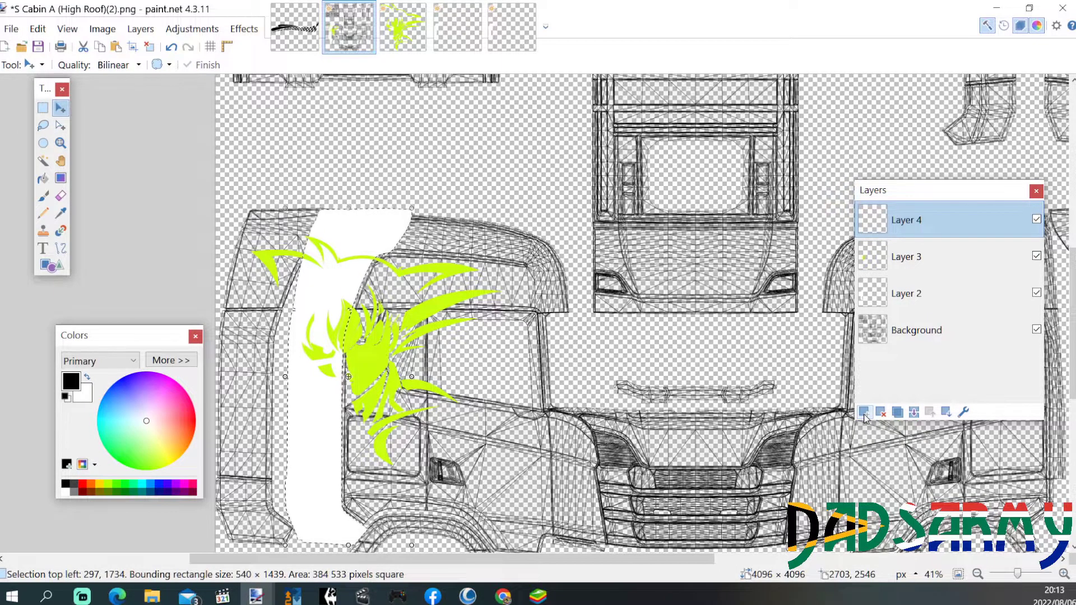
pyautogui.click(1036, 257)
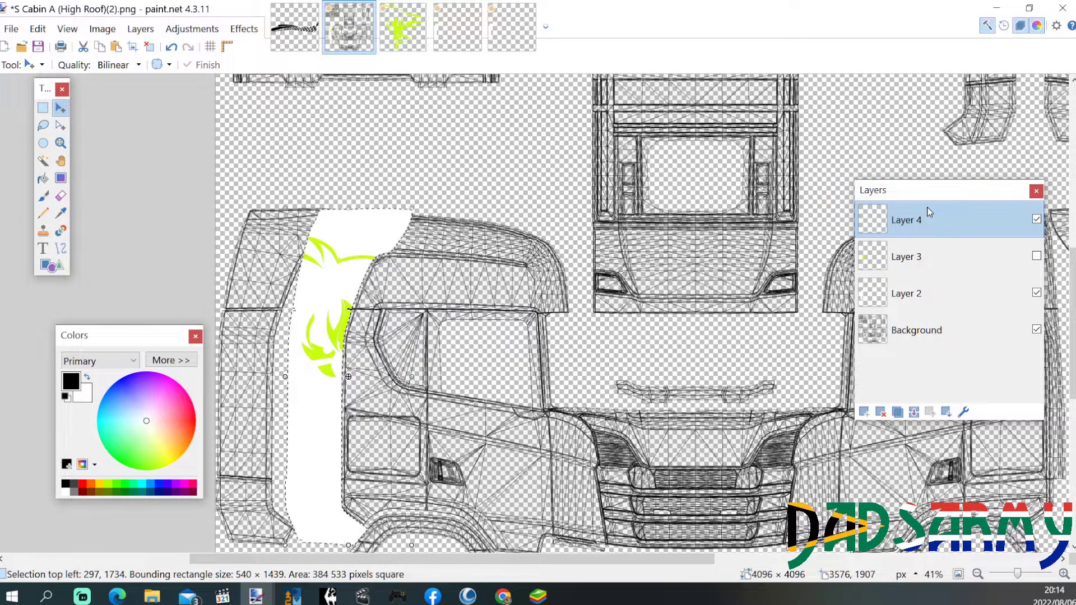
# Step: Hide the white strip on Layer 2 and nudge the cropped green pieces left to position 0, 1734
pyautogui.click(1036, 293)
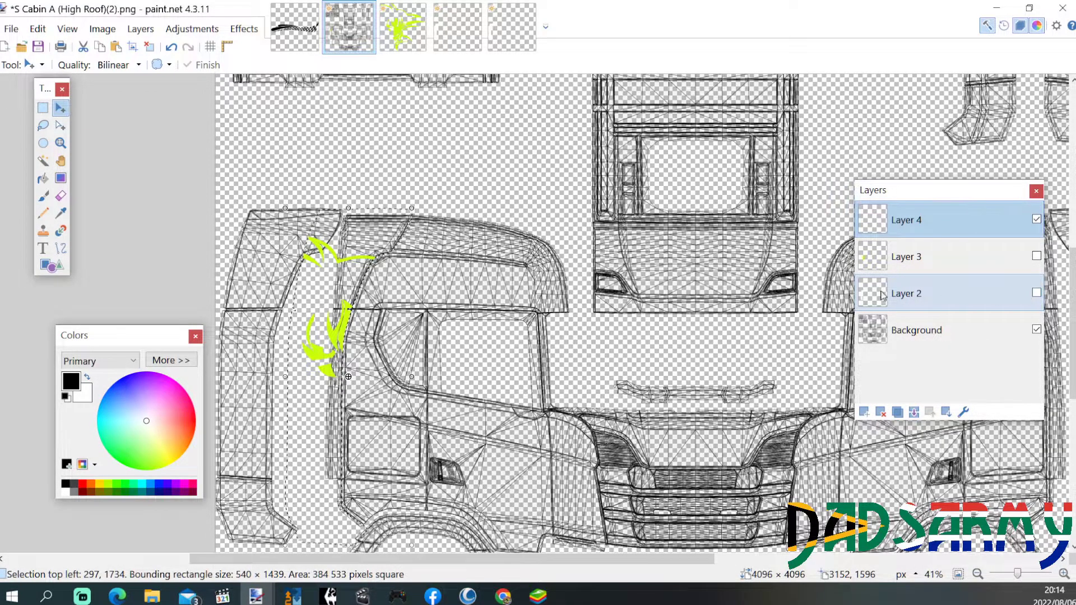
pyautogui.scroll(3, 309, 309)
pyautogui.scroll(2, 310, 310)
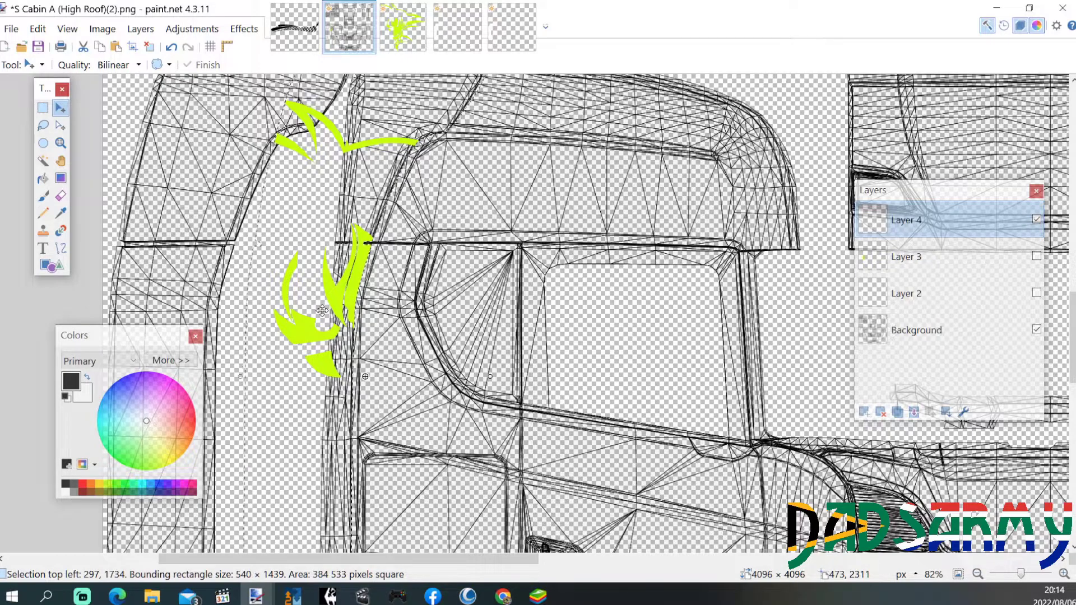
pyautogui.press('Left')
pyautogui.press('Left')
pyautogui.press('Left')
pyautogui.press('Left')
pyautogui.press('Left')
pyautogui.press('Left')
pyautogui.press('Left')
pyautogui.press('Left')
pyautogui.press('Left')
pyautogui.press('Left')
pyautogui.press('Left')
pyautogui.press('Left')
pyautogui.press('Left')
pyautogui.press('Left')
pyautogui.press('Left')
pyautogui.press('Left')
pyautogui.press('Left')
pyautogui.press('Left')
pyautogui.press('Left')
pyautogui.press('Left')
pyautogui.press('Left')
pyautogui.press('Left')
pyautogui.press('Left')
pyautogui.press('Left')
pyautogui.press('Left')
pyautogui.press('Left')
pyautogui.press('Left')
pyautogui.press('Left')
pyautogui.press('Left')
pyautogui.press('Left')
pyautogui.press('Left')
pyautogui.press('Left')
pyautogui.press('Left')
pyautogui.press('Left')
pyautogui.press('Left')
pyautogui.press('Left')
pyautogui.press('Left')
pyautogui.press('Left')
pyautogui.press('Left')
pyautogui.press('Left')
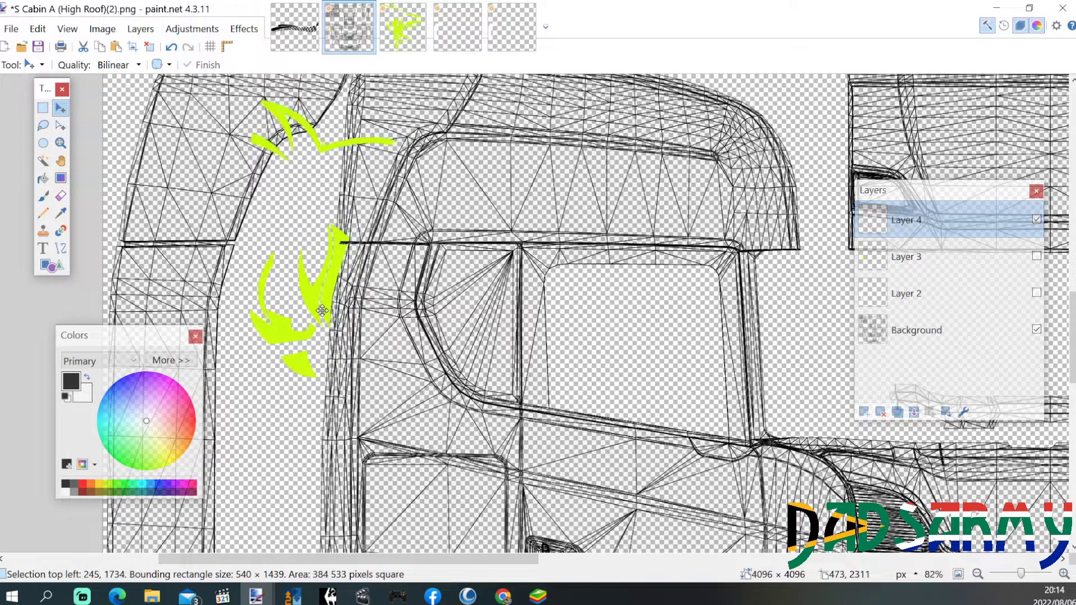
pyautogui.press('Left')
pyautogui.press('Left')
pyautogui.press('Left')
pyautogui.press('Left')
pyautogui.press('Left')
pyautogui.press('Left')
pyautogui.press('Left')
pyautogui.press('Left')
pyautogui.press('Left')
pyautogui.press('Left')
pyautogui.press('Left')
pyautogui.press('Left')
pyautogui.press('Left')
pyautogui.press('Left')
pyautogui.press('Left')
pyautogui.press('Left')
pyautogui.press('Left')
pyautogui.press('Left')
pyautogui.press('Left')
pyautogui.press('Left')
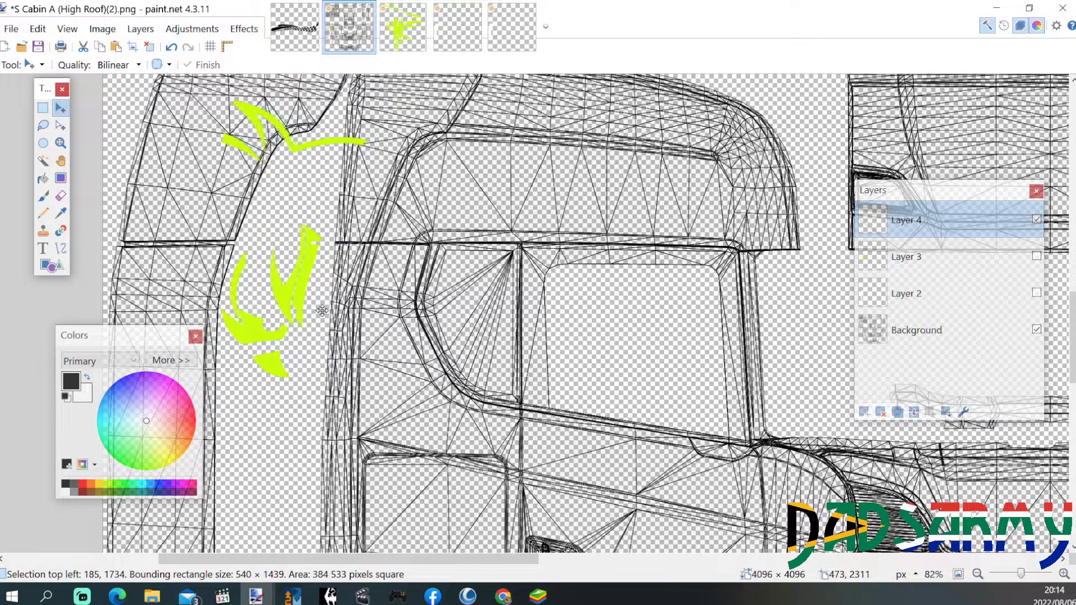
pyautogui.press('Left')
pyautogui.press('Left')
pyautogui.press('Left')
pyautogui.press('Left')
pyautogui.press('Left')
pyautogui.press('Left')
pyautogui.press('Left')
pyautogui.press('Left')
pyautogui.press('Left')
pyautogui.press('Left')
pyautogui.press('Left')
pyautogui.press('Left')
pyautogui.press('Left')
pyautogui.press('Left')
pyautogui.press('Left')
pyautogui.press('Left')
pyautogui.press('Left')
pyautogui.press('Left')
pyautogui.press('Left')
pyautogui.press('Left')
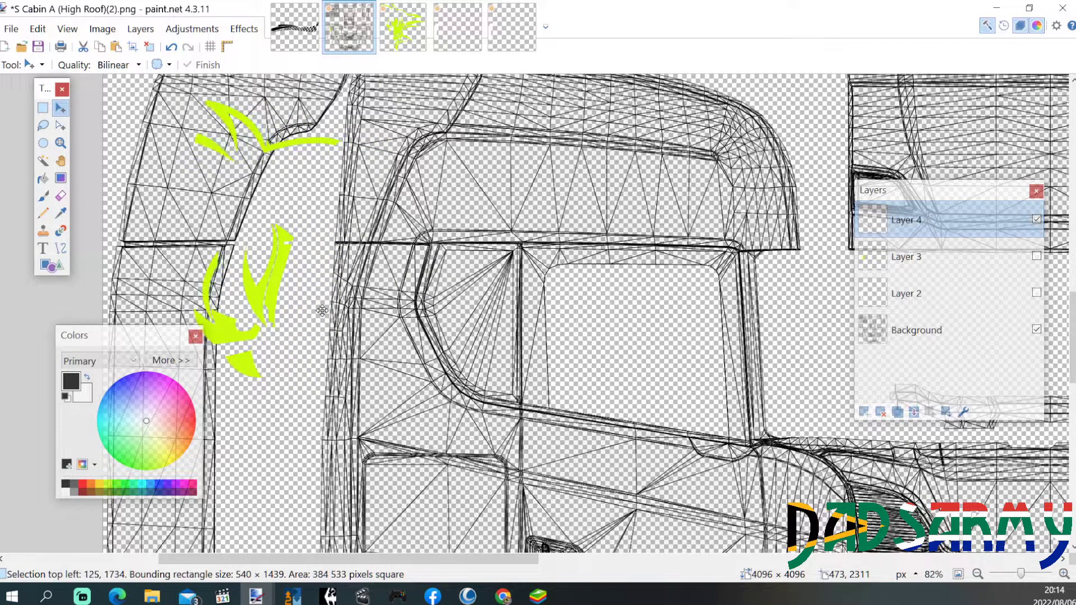
pyautogui.press('Left')
pyautogui.press('Left')
pyautogui.press('Left')
pyautogui.press('Left')
pyautogui.press('Left')
pyautogui.press('Left')
pyautogui.press('Left')
pyautogui.press('Left')
pyautogui.press('Left')
pyautogui.press('Left')
pyautogui.press('Left')
pyautogui.press('Left')
pyautogui.press('Left')
pyautogui.press('Left')
pyautogui.press('Left')
pyautogui.press('Left')
pyautogui.press('Left')
pyautogui.press('Left')
pyautogui.press('Left')
pyautogui.press('Left')
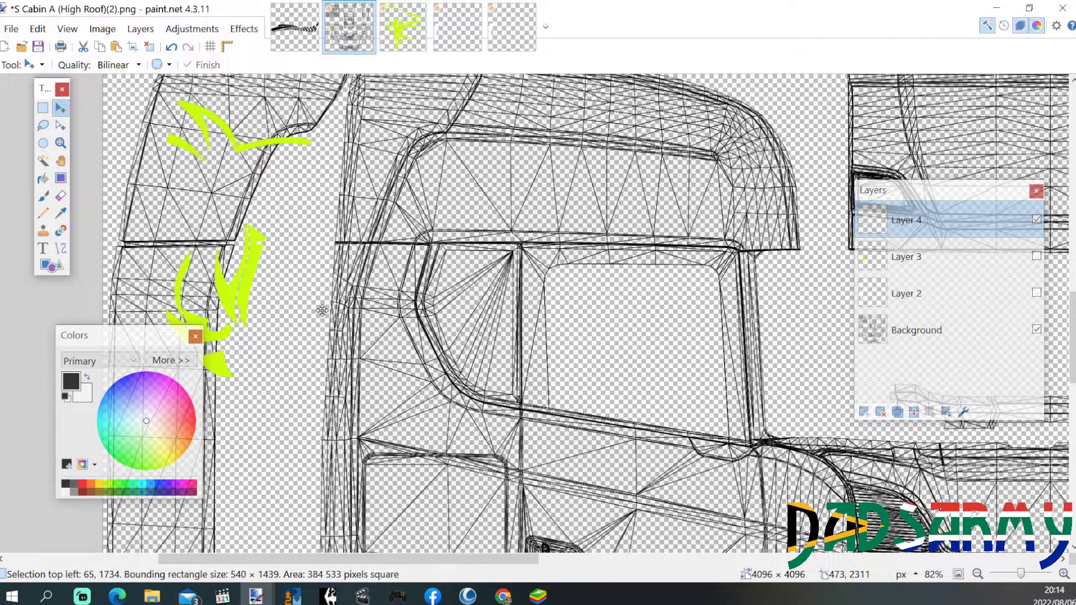
pyautogui.press('Left')
pyautogui.press('Left')
pyautogui.press('Left')
pyautogui.press('Left')
pyautogui.press('Left')
pyautogui.press('Left')
pyautogui.press('Left')
pyautogui.press('Left')
pyautogui.press('Left')
pyautogui.press('Left')
pyautogui.press('Left')
pyautogui.press('Left')
pyautogui.press('Left')
pyautogui.press('Left')
pyautogui.press('Left')
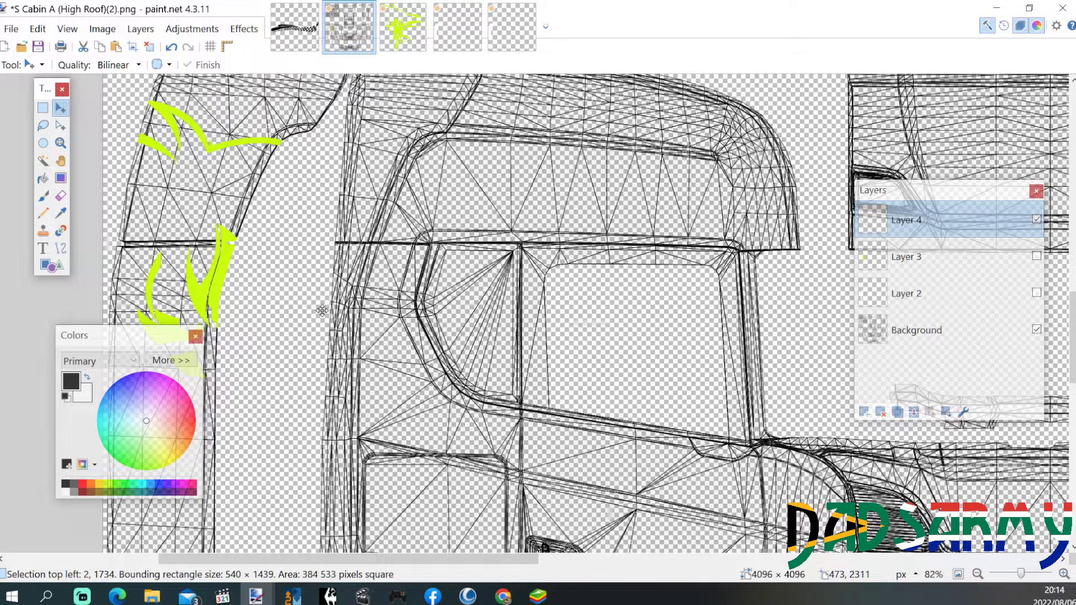
pyautogui.press('Left')
pyautogui.press('Left')
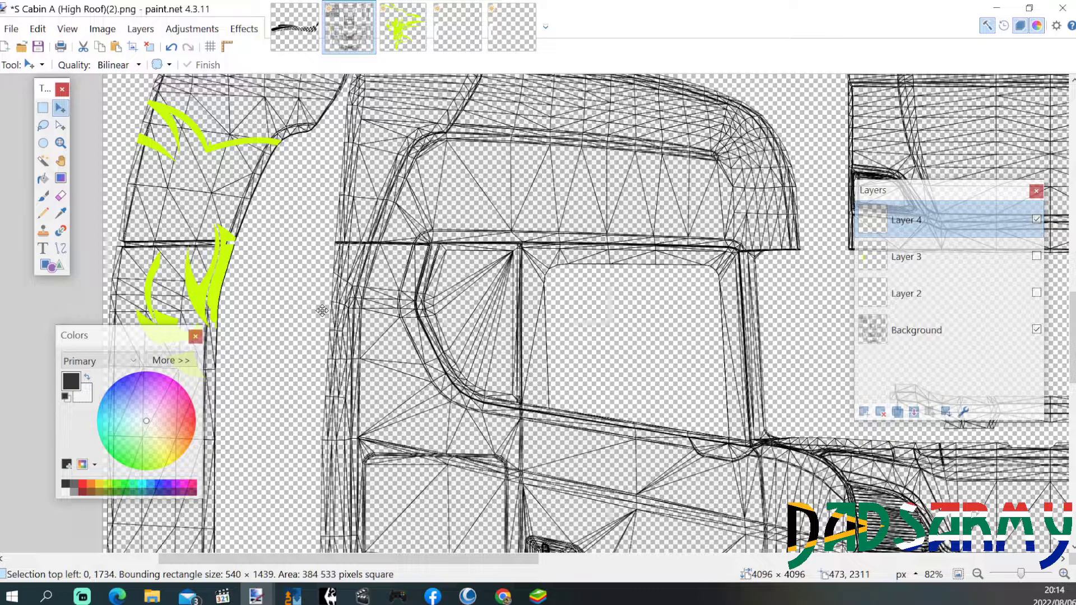
# Step: Show Layer 3's full decal again, deselect, and delete Layer 4 with the cropped pieces
pyautogui.click(1036, 256)
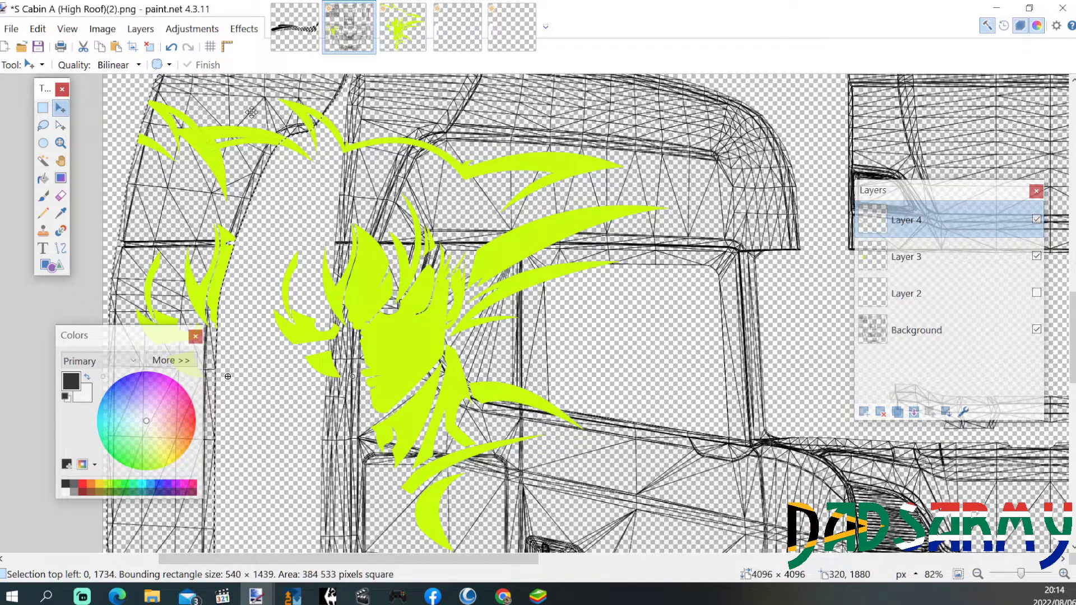
pyautogui.scroll(1, 251, 112)
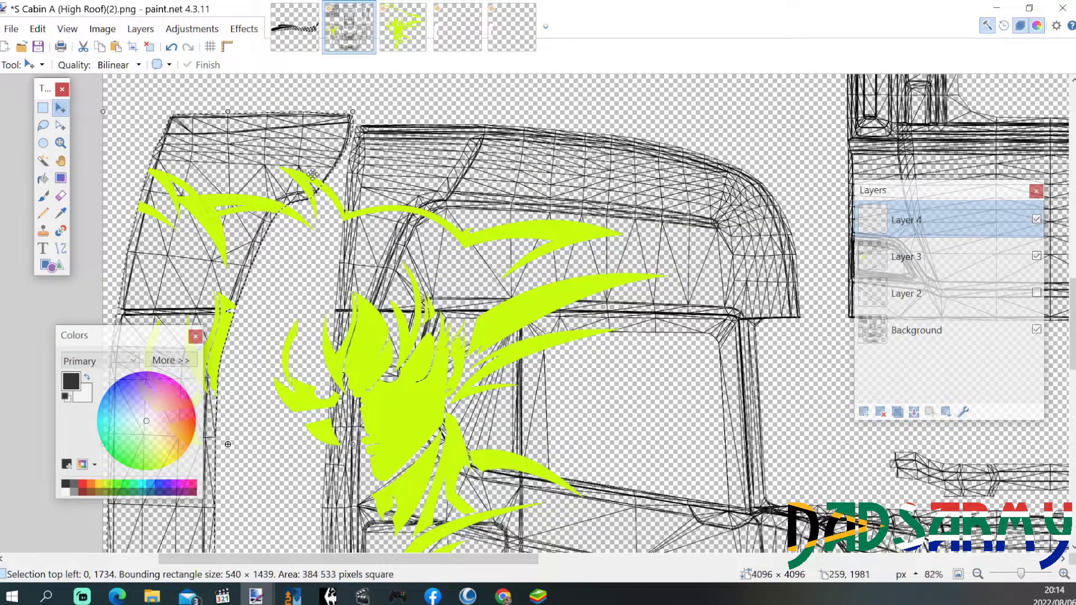
pyautogui.click(926, 256)
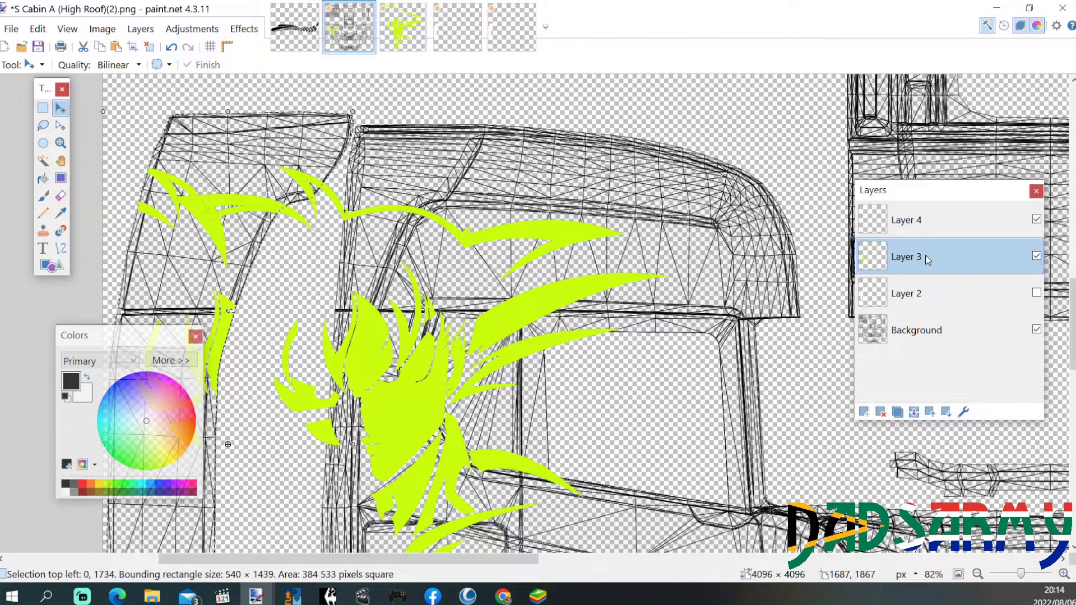
pyautogui.hotkey('ctrl', 'd')
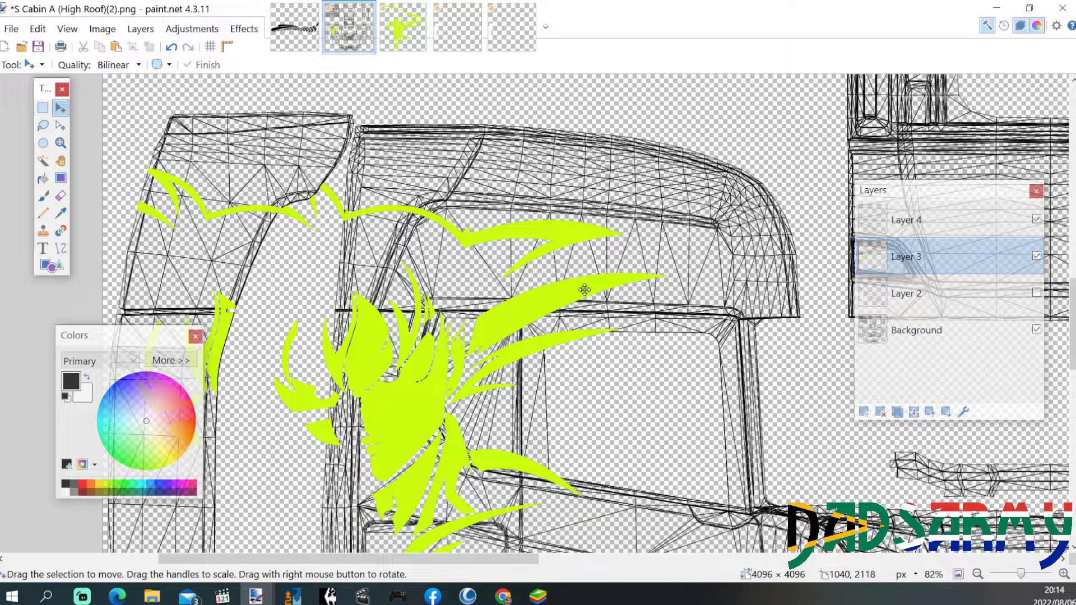
pyautogui.click(919, 219)
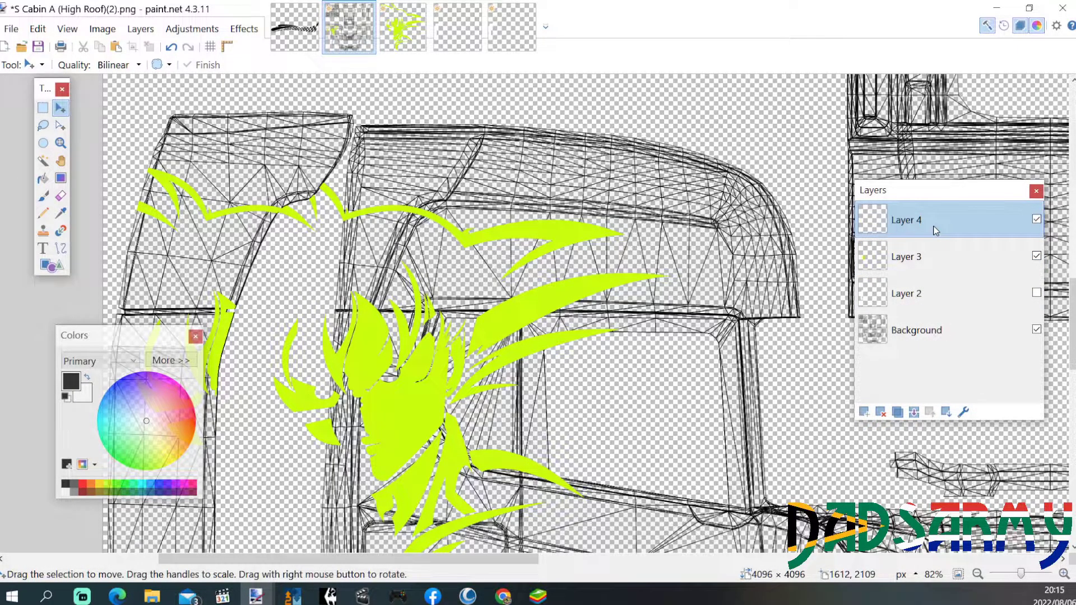
pyautogui.hotkey('ctrl', 'shift', 'Delete')
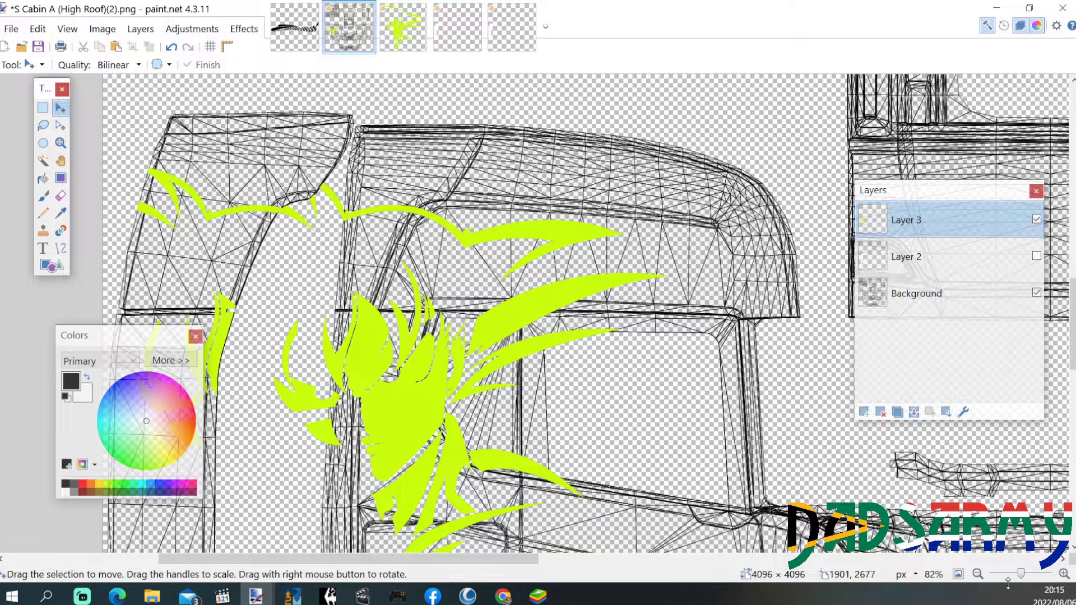
# Step: Paste a copy of the decal onto a new Layer 4 and flip it horizontally onto the right cab side
pyautogui.click(958, 574)
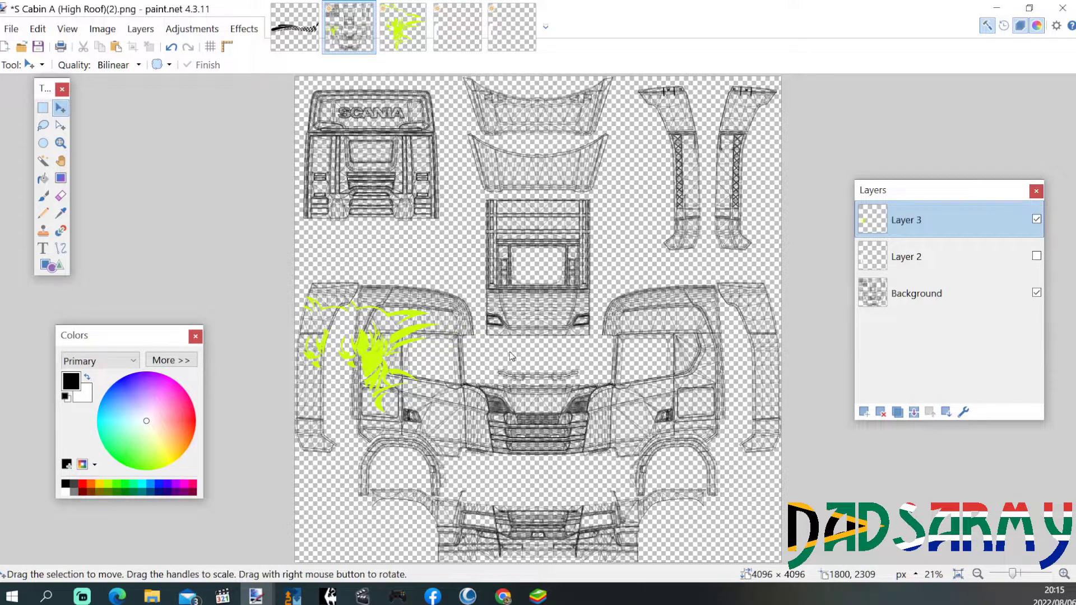
pyautogui.hotkey('ctrl', 'a')
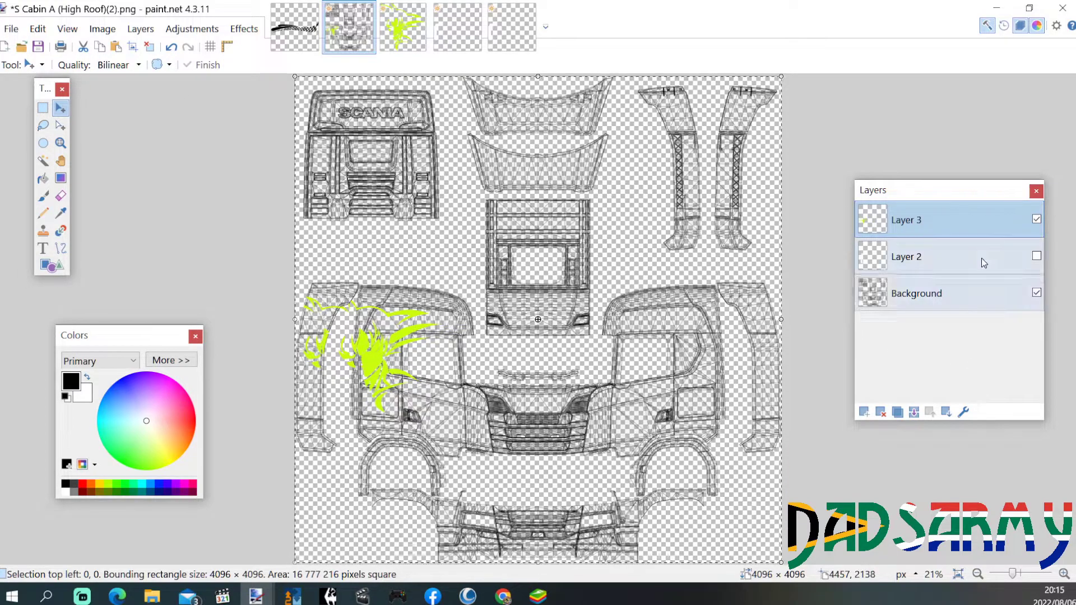
pyautogui.click(864, 413)
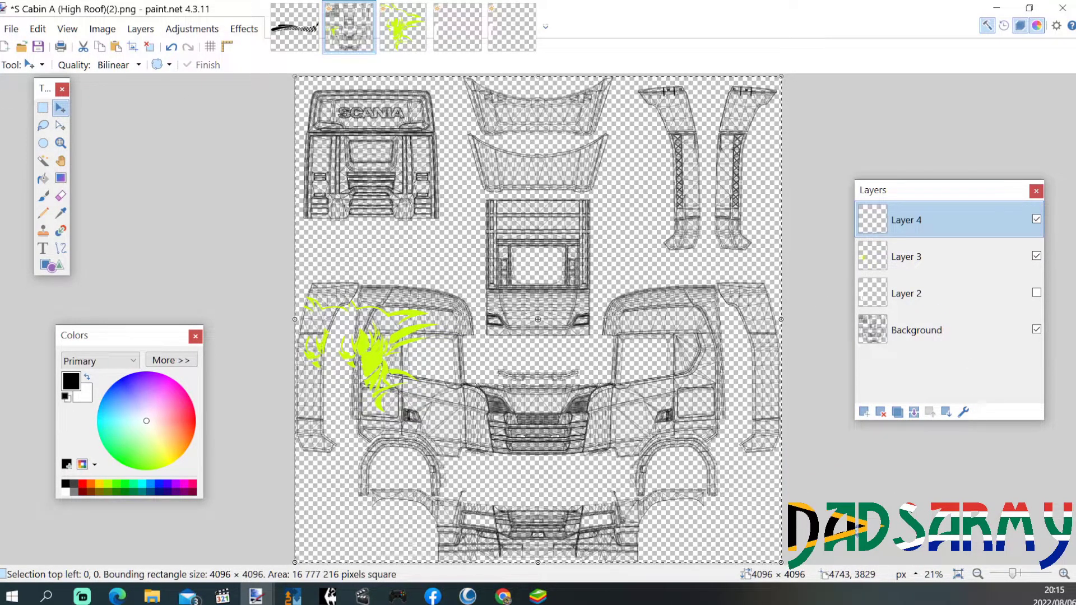
pyautogui.hotkey('ctrl', 'v')
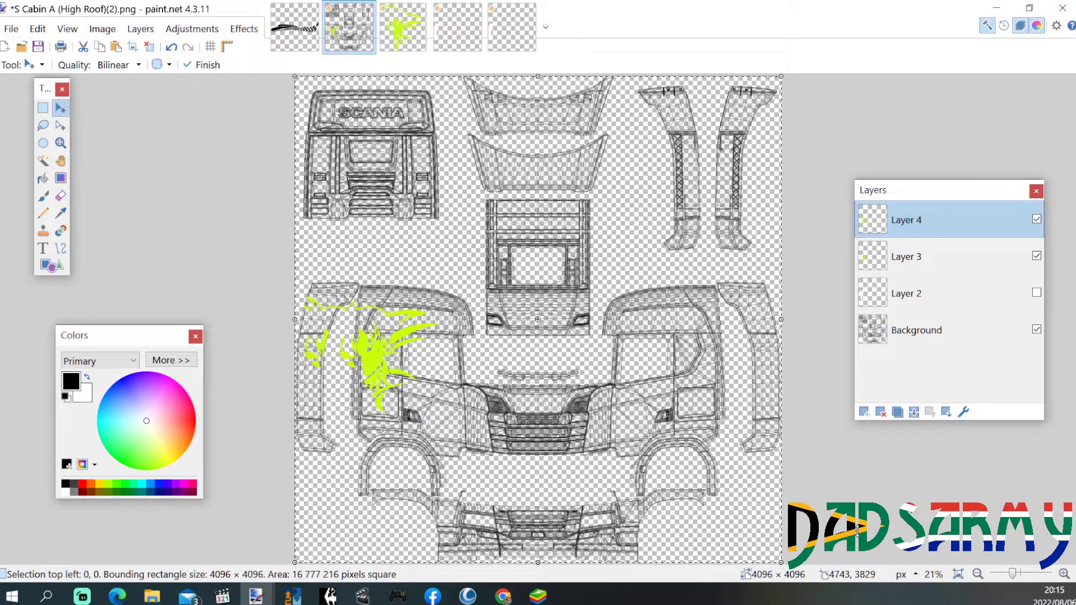
pyautogui.click(142, 31)
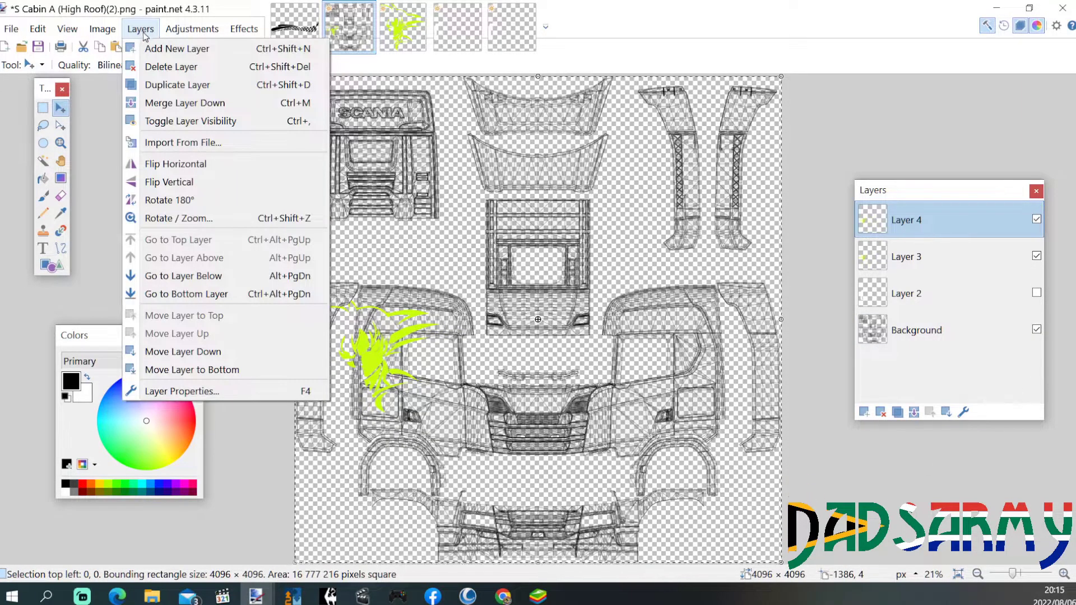
pyautogui.click(165, 165)
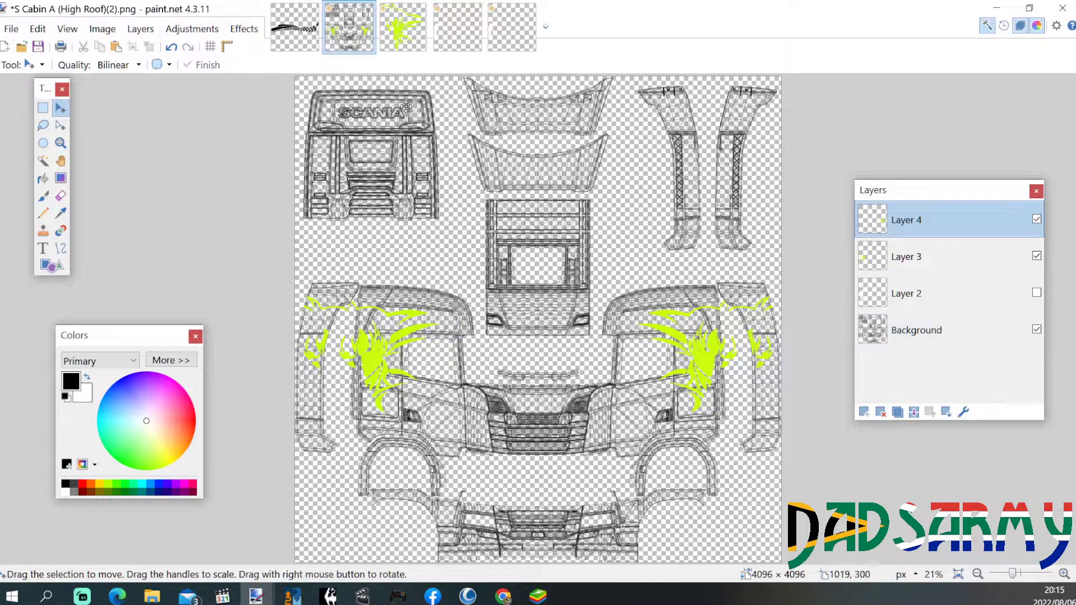
# Step: Save As with ' test' appended to the file name, keeping the paint.net (*.pdn) type
pyautogui.click(10, 29)
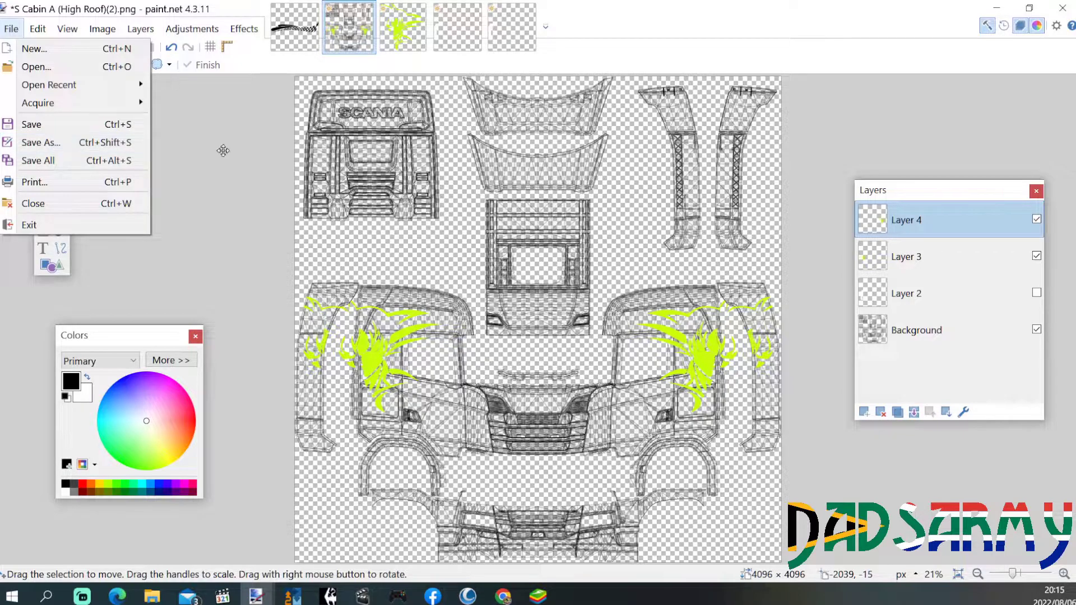
pyautogui.click(36, 144)
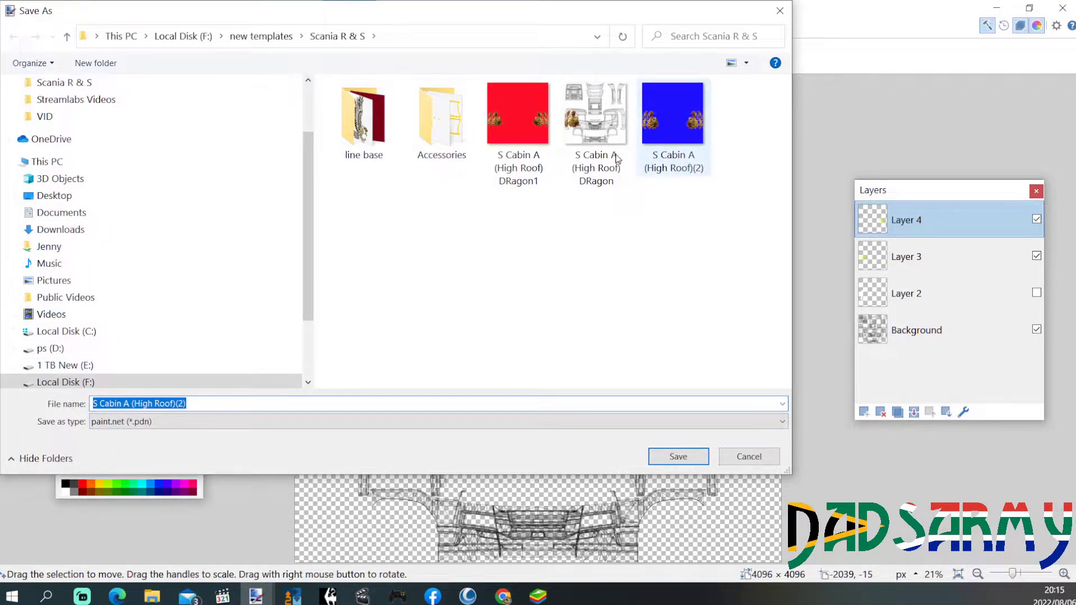
pyautogui.click(217, 402)
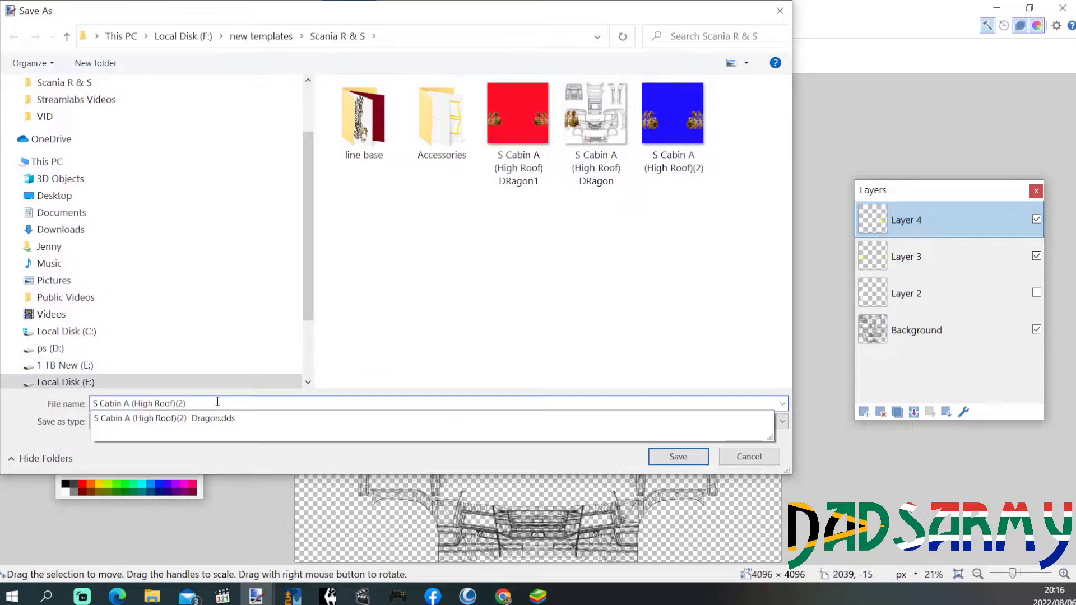
pyautogui.write('test')
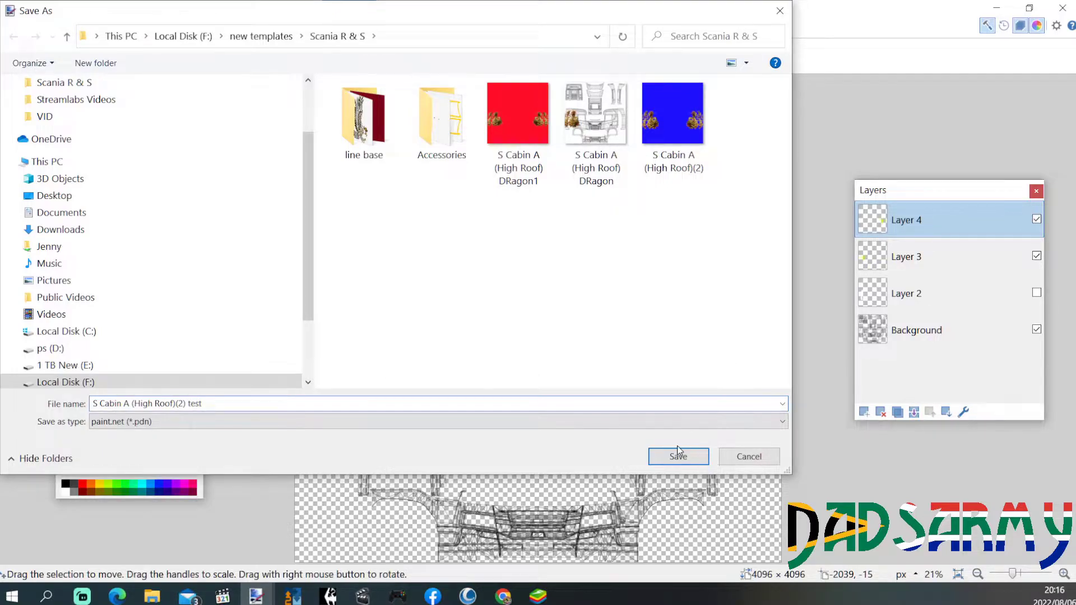
pyautogui.click(678, 455)
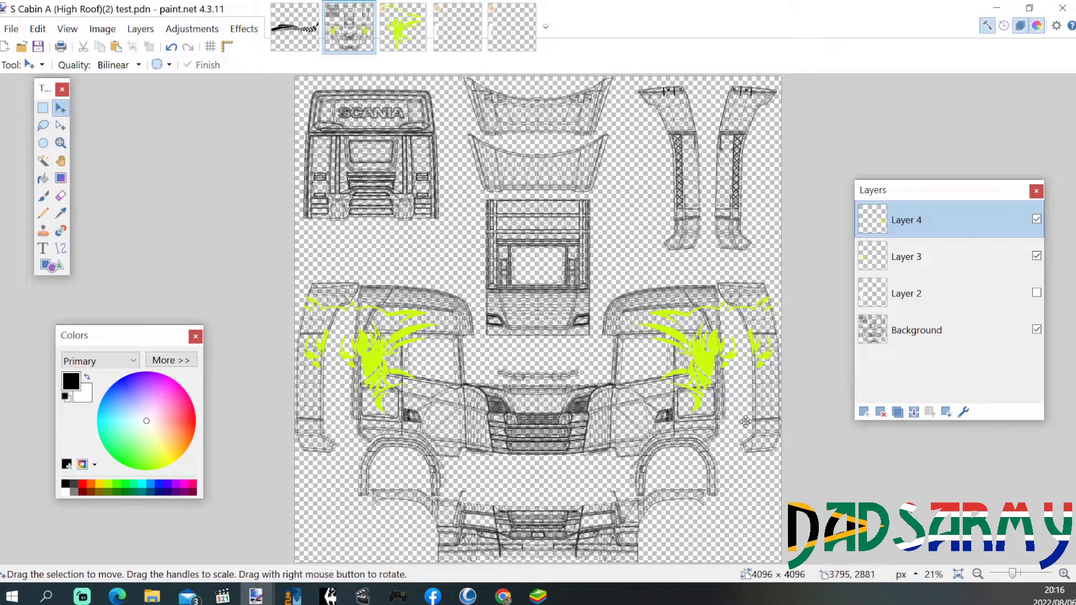
# Step: Hide the Background wireframe layer so only the decals remain visible
pyautogui.click(11, 29)
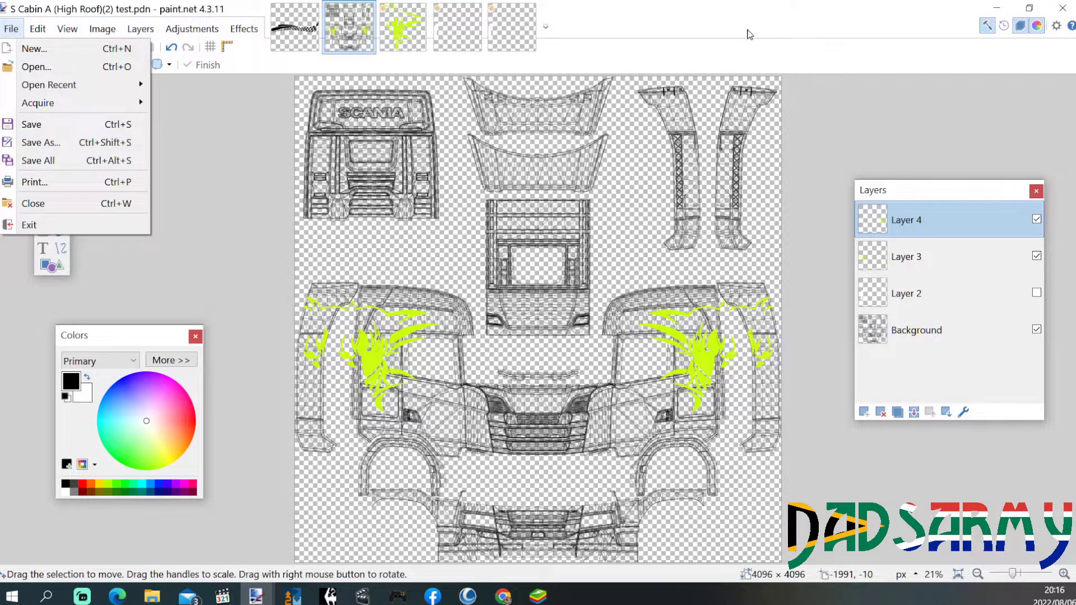
pyautogui.press('Escape')
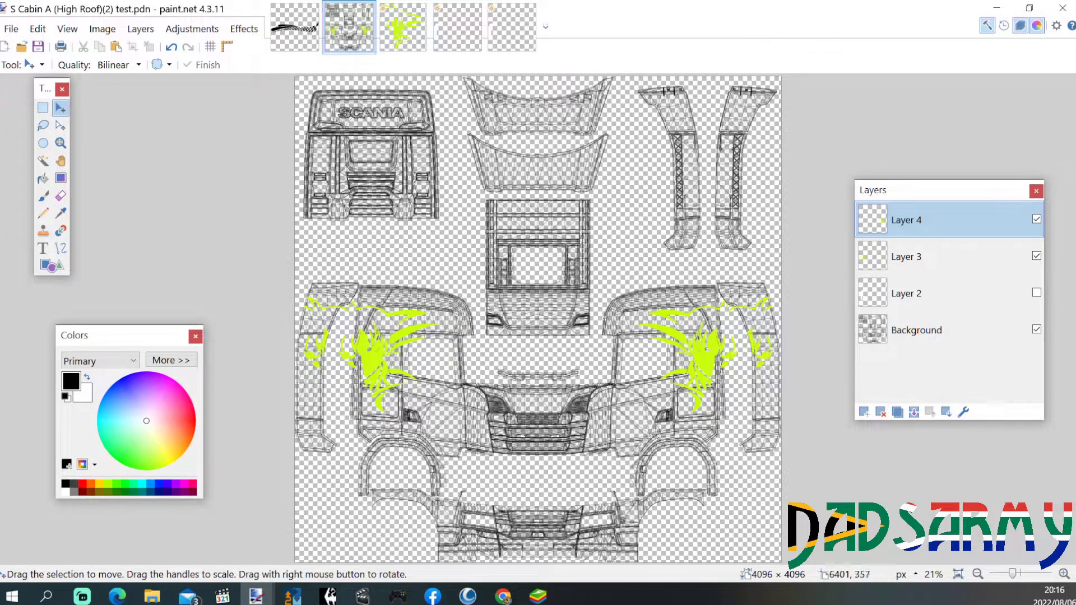
pyautogui.click(1035, 329)
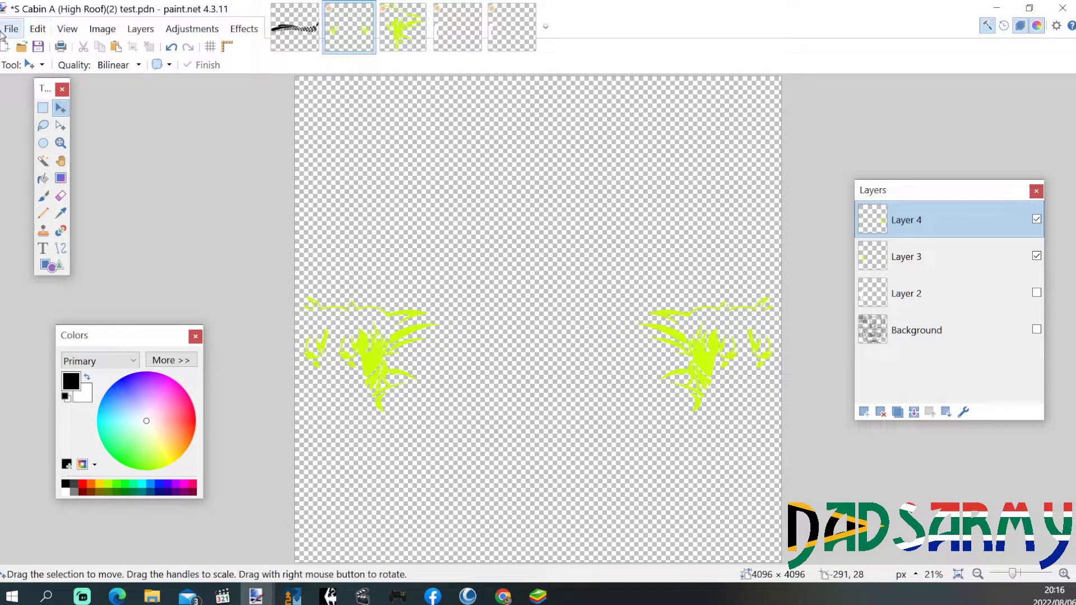
# Step: Export a flattened copy as 'S Cabin A (High Roof)(2) test.dds' with BC1 (Linear, DXT1) compression
pyautogui.click(10, 31)
pyautogui.click(32, 143)
pyautogui.click(137, 422)
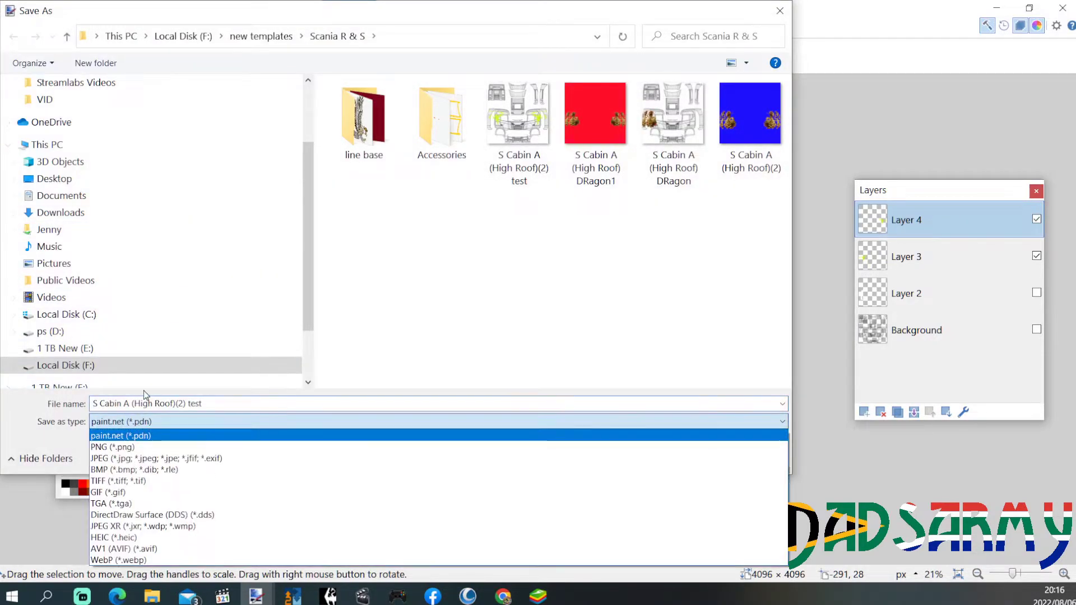
pyautogui.click(188, 516)
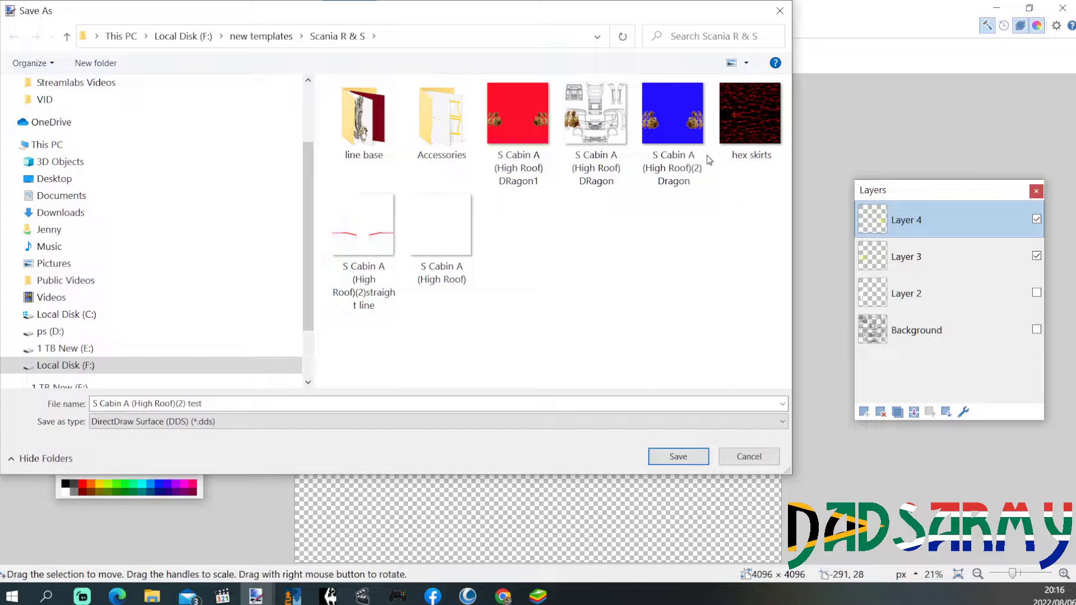
pyautogui.click(680, 457)
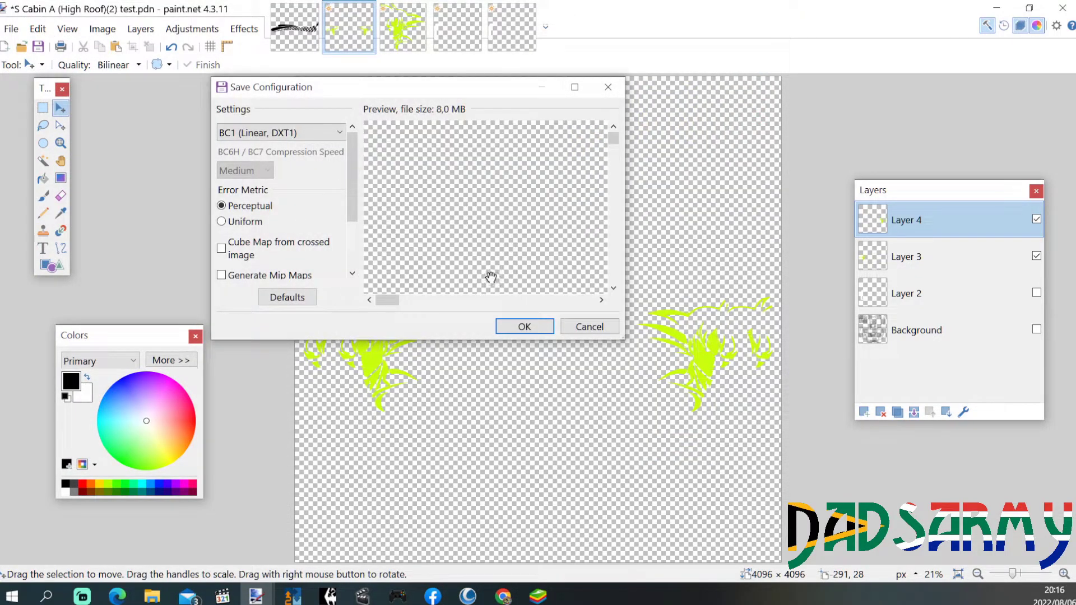
pyautogui.click(524, 326)
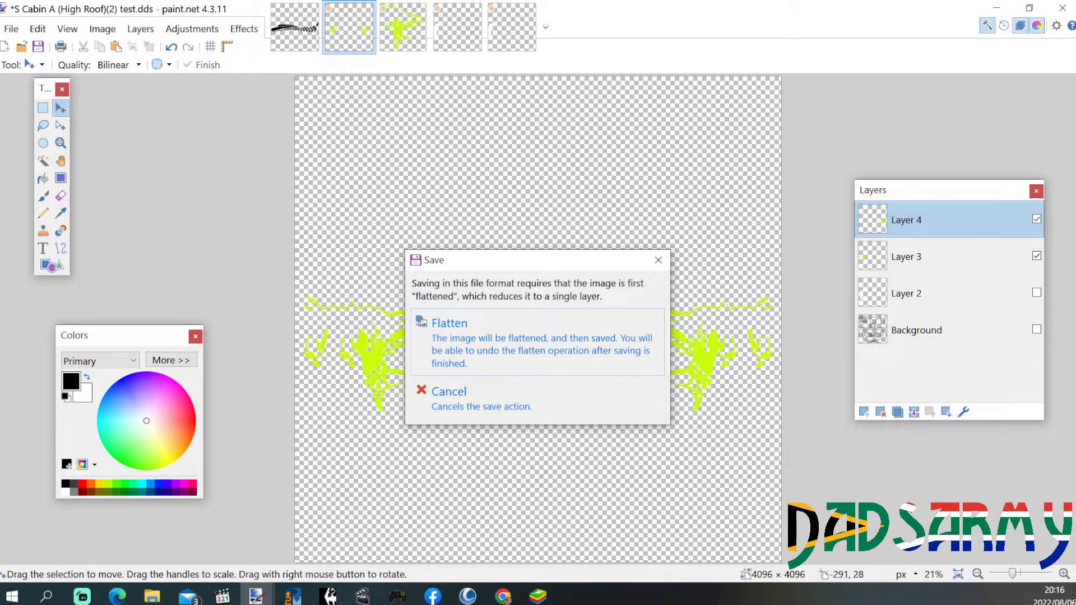
pyautogui.click(523, 348)
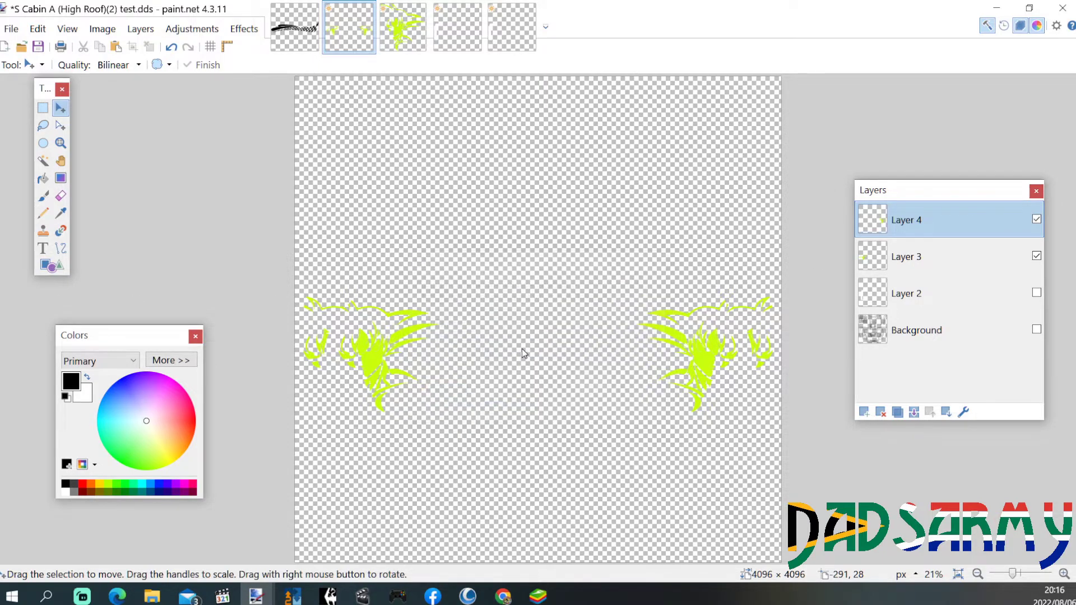